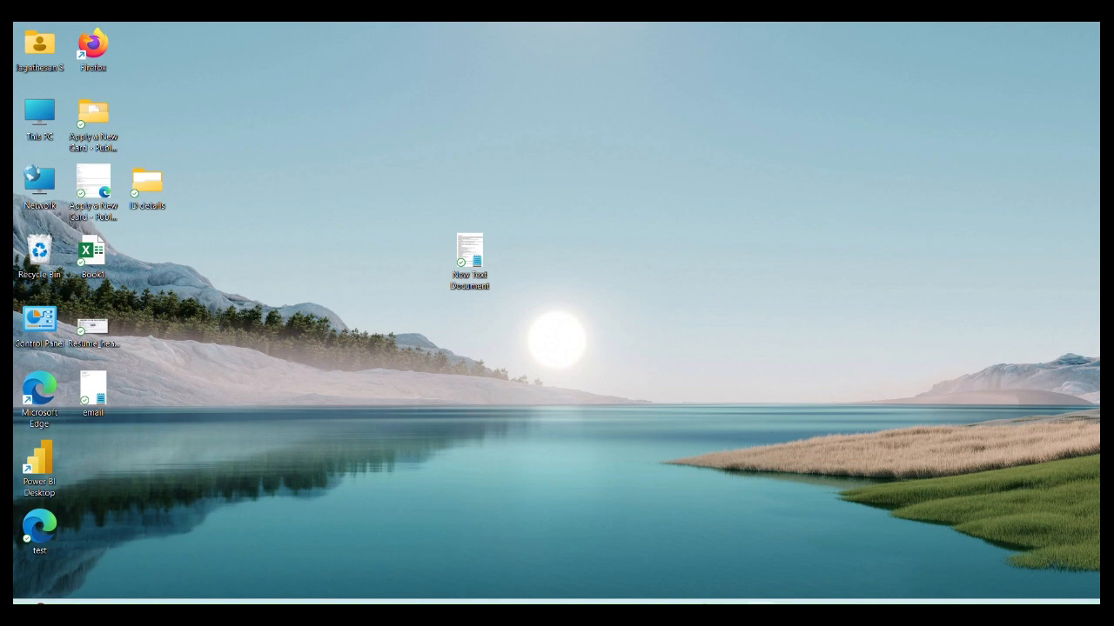
# - Open Microsoft Edge in a maximized window and search the web for "free download sql server 2022"
pyautogui.doubleClick(39, 396)
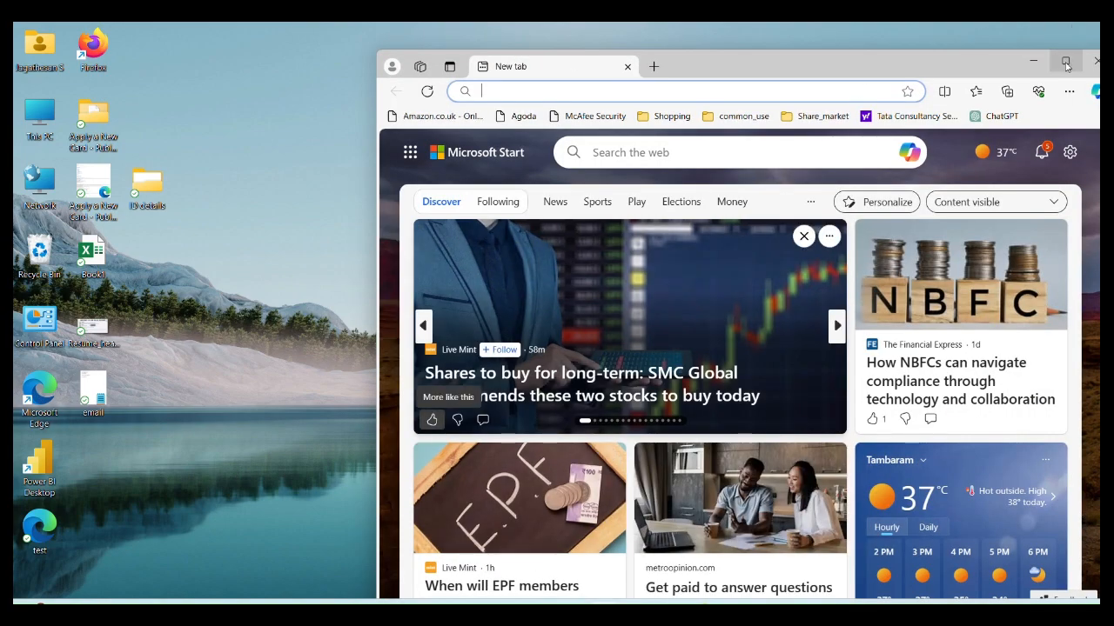
pyautogui.click(1065, 60)
pyautogui.click(200, 56)
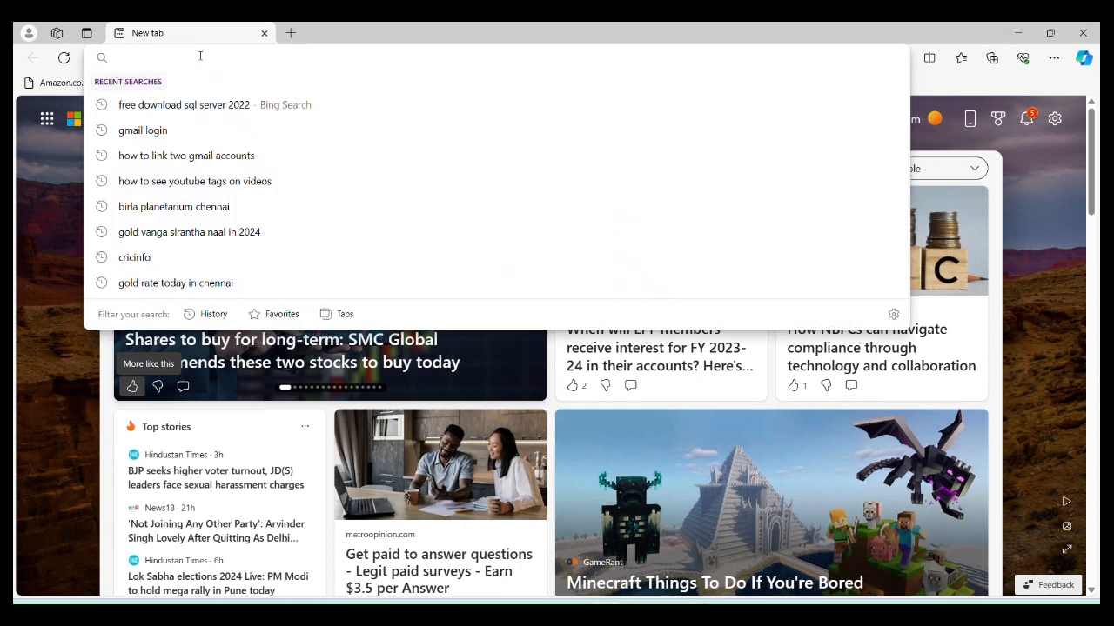
pyautogui.write('free down')
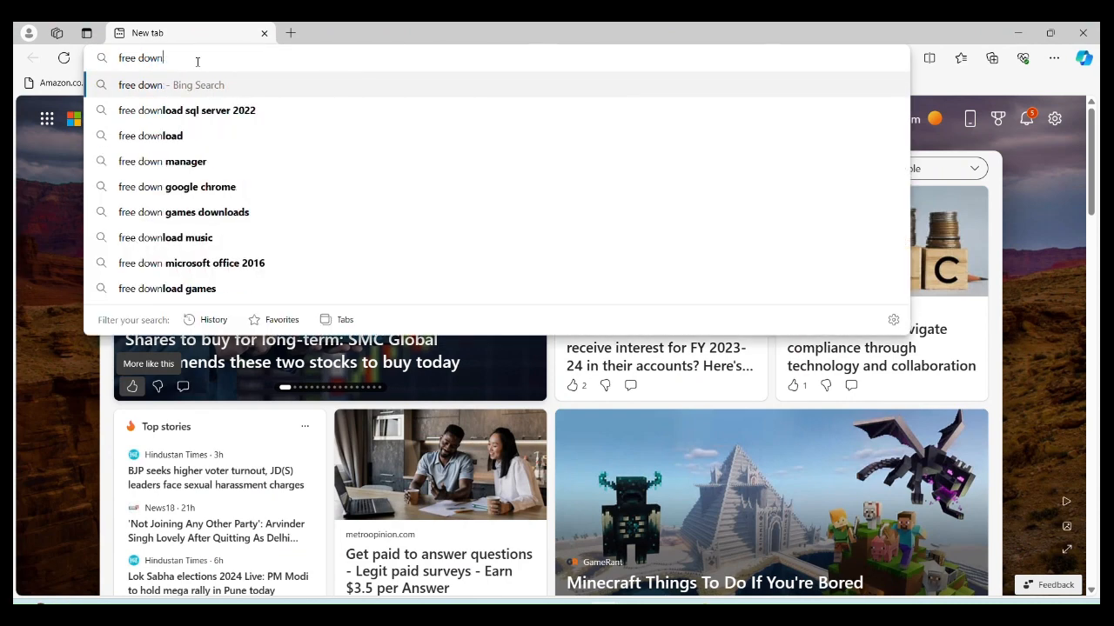
pyautogui.write('load')
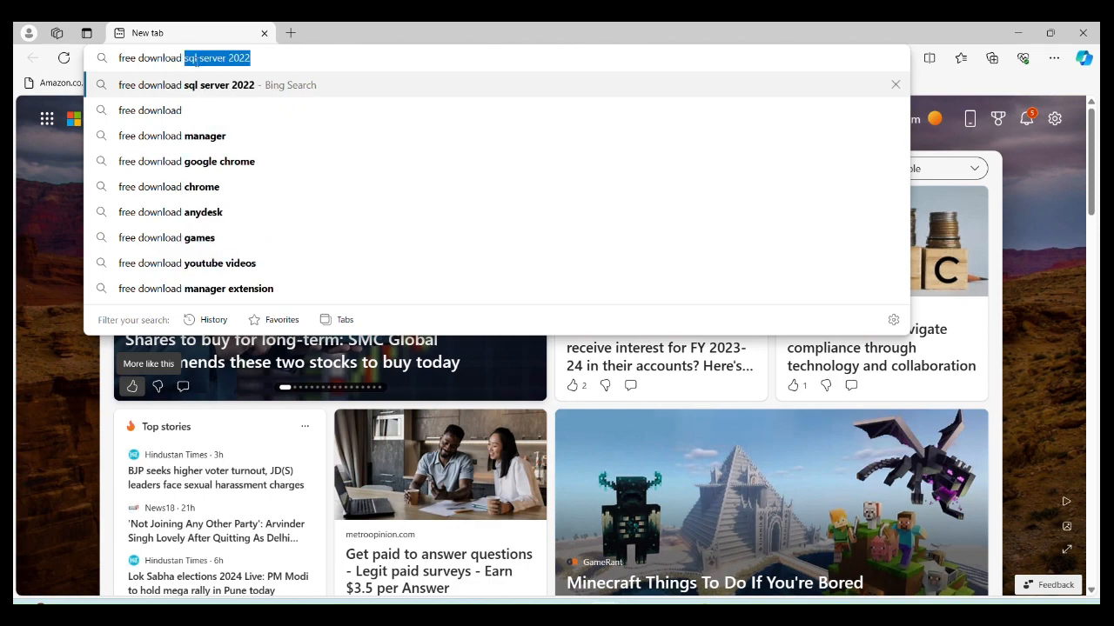
pyautogui.click(233, 86)
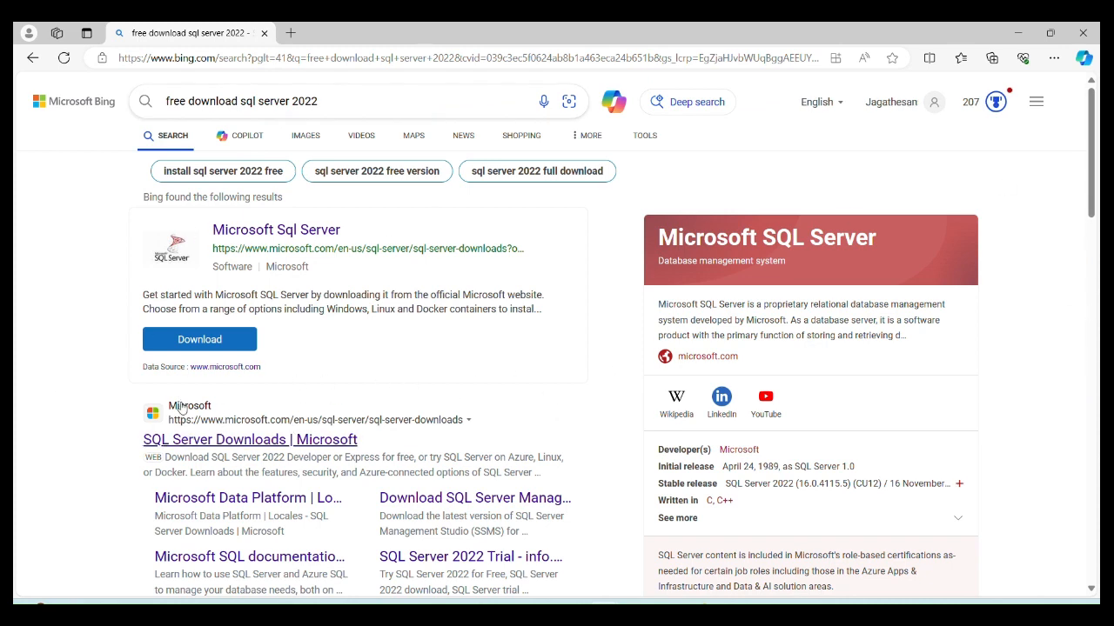
# - Open Microsoft's SQL Server Downloads page from the results and download the free SQL Server 2022 Developer edition
pyautogui.click(250, 444)
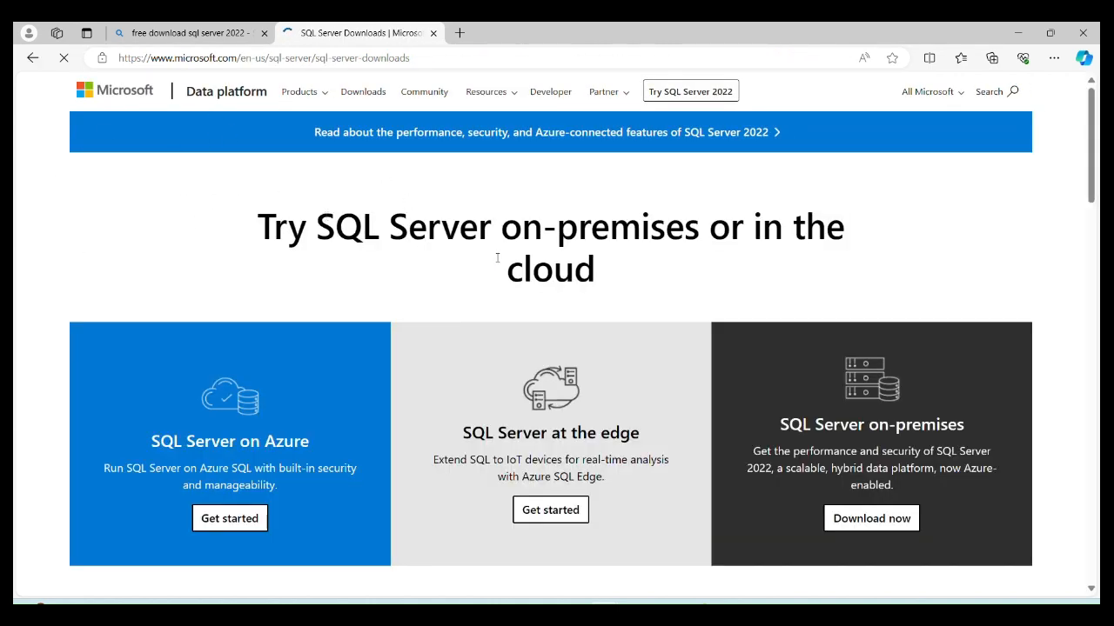
pyautogui.scroll(-1, 374, 380)
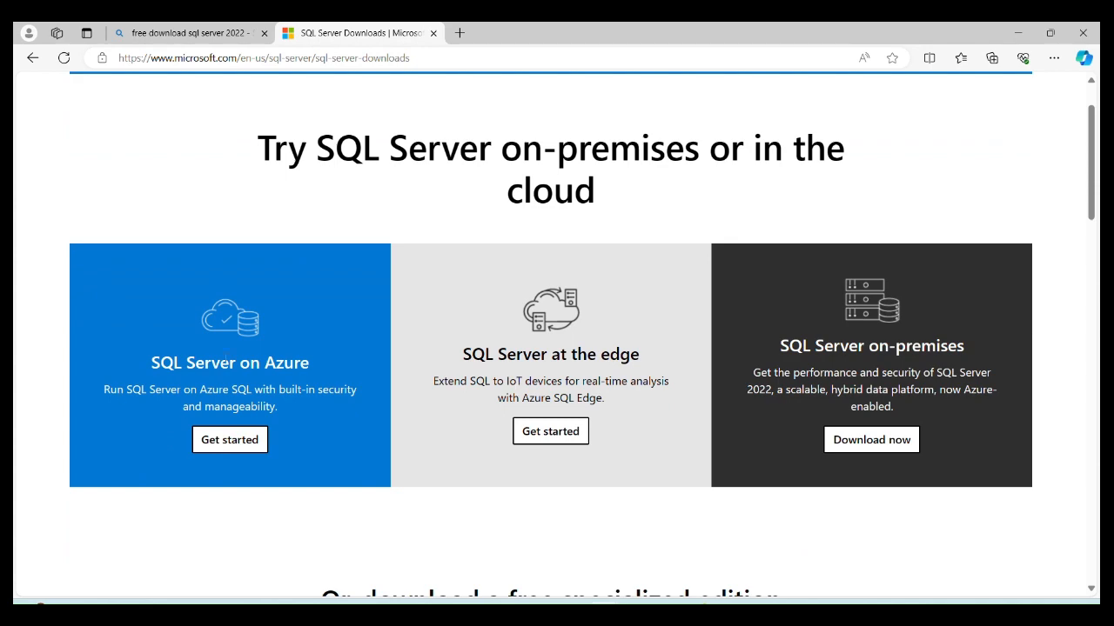
pyautogui.scroll(-3, 496, 374)
pyautogui.scroll(-1, 487, 318)
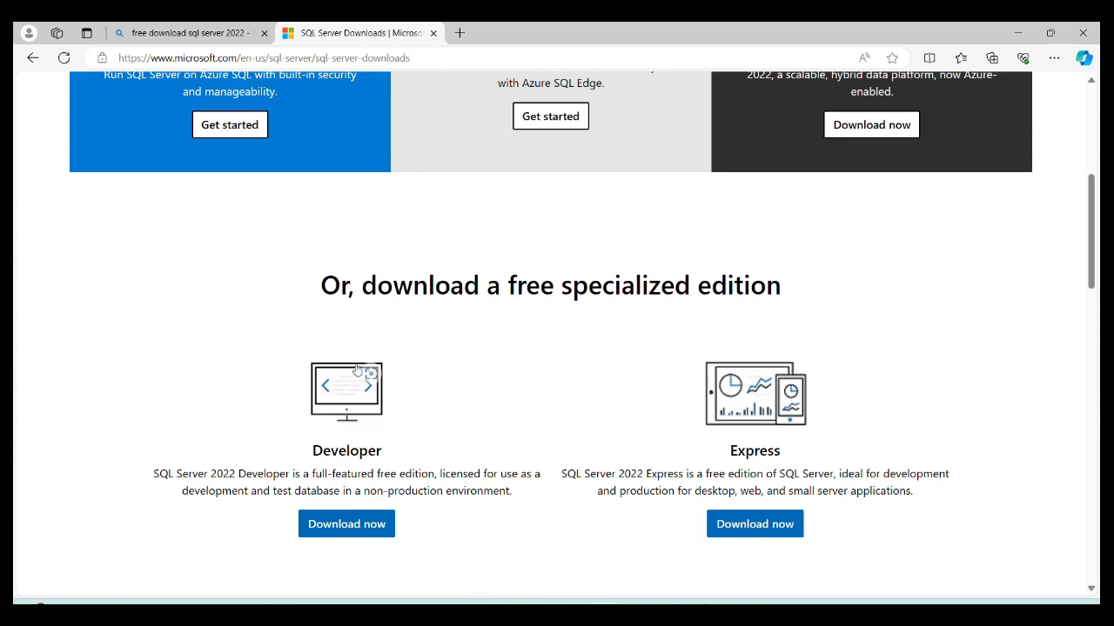
pyautogui.click(347, 524)
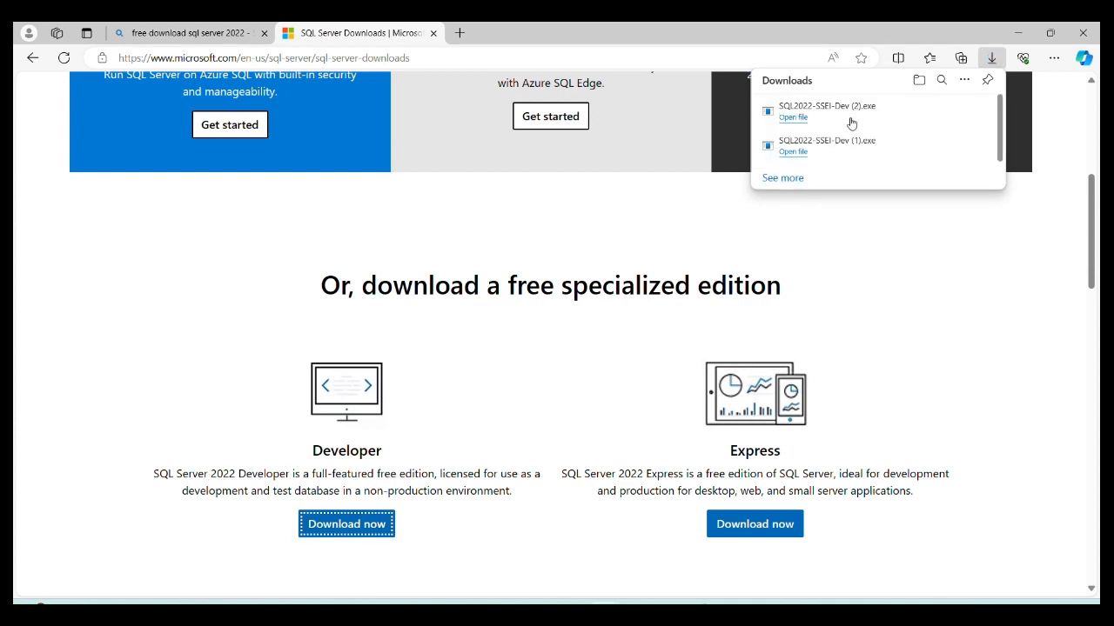
# - Run SQL2022-SSEI-Dev (2).exe and start a Custom installation with the media location C:\SQL2022
pyautogui.click(790, 118)
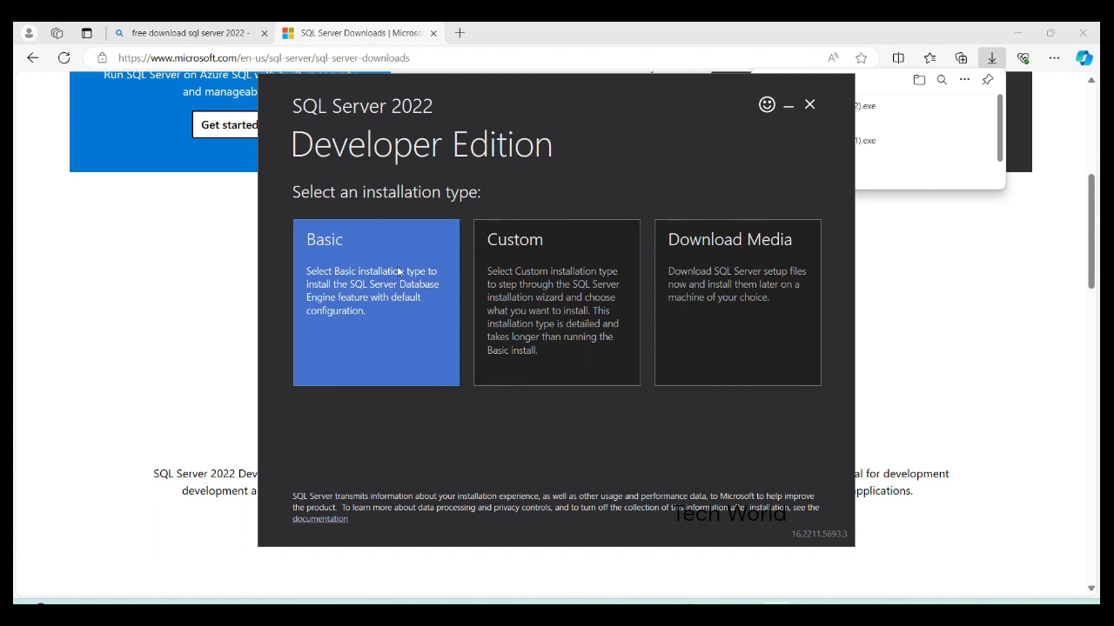
pyautogui.click(540, 262)
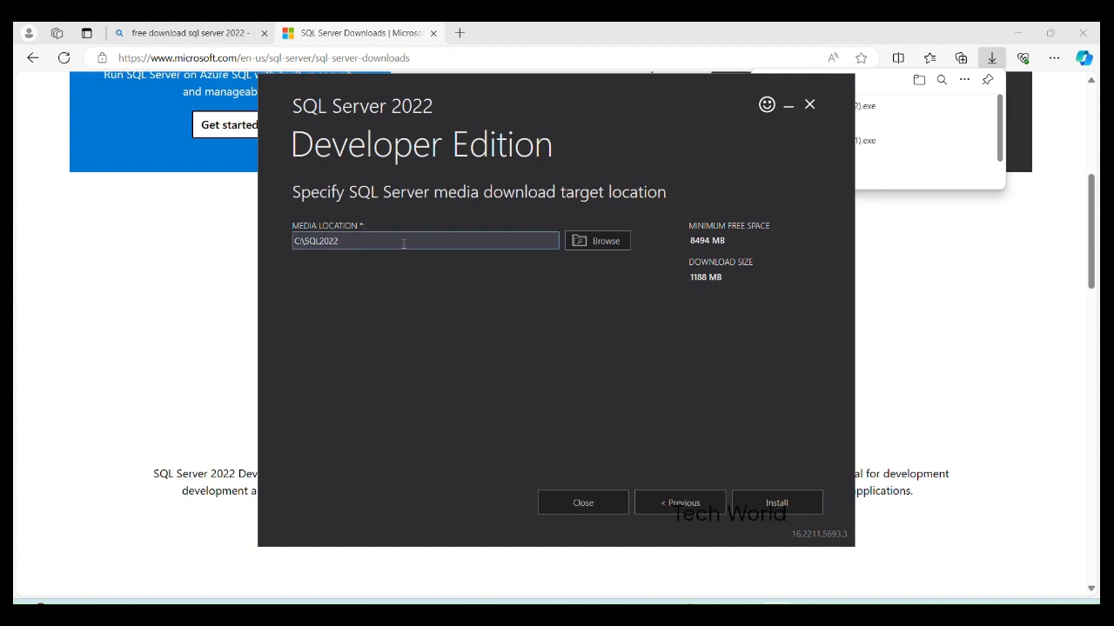
pyautogui.click(779, 504)
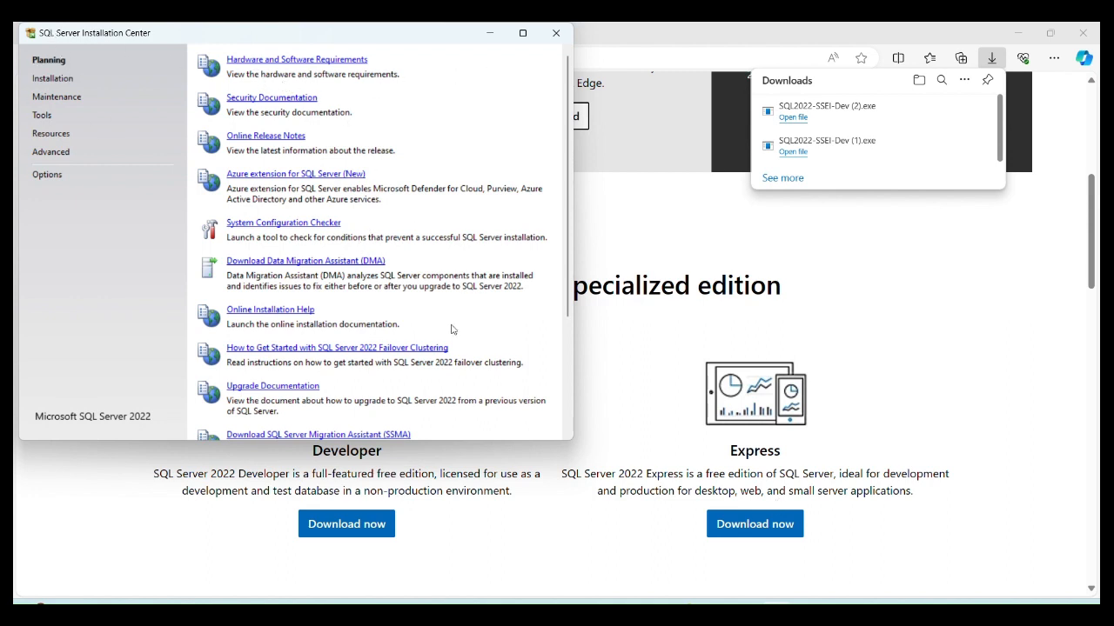
# - Search Windows for "sql ma" to check for an installed SQL management application, and close the search
pyautogui.press('super')
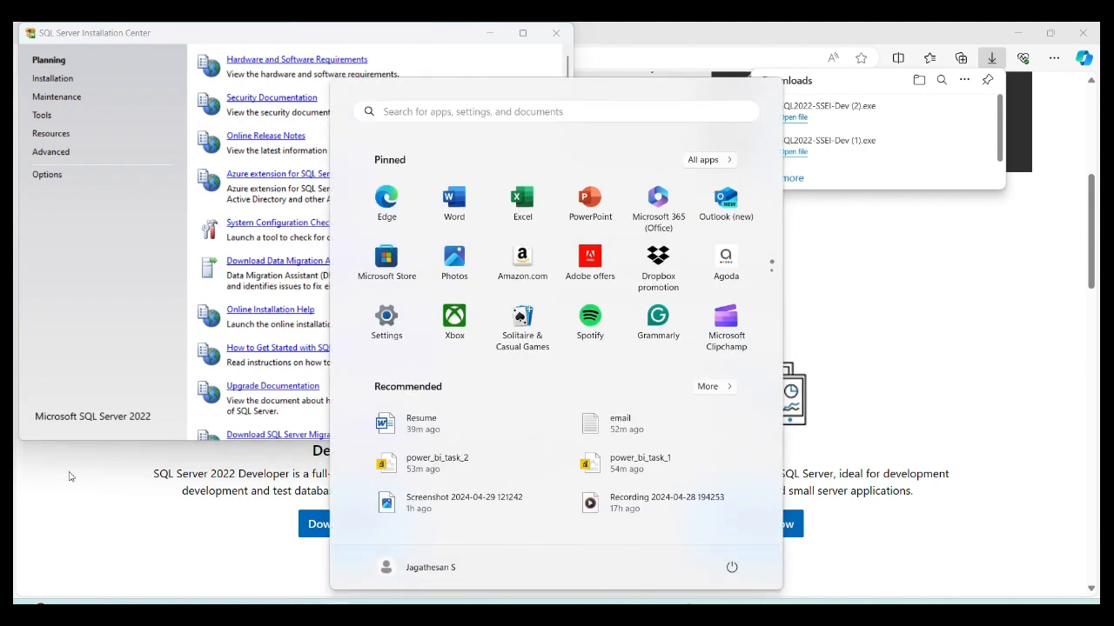
pyautogui.write('sql')
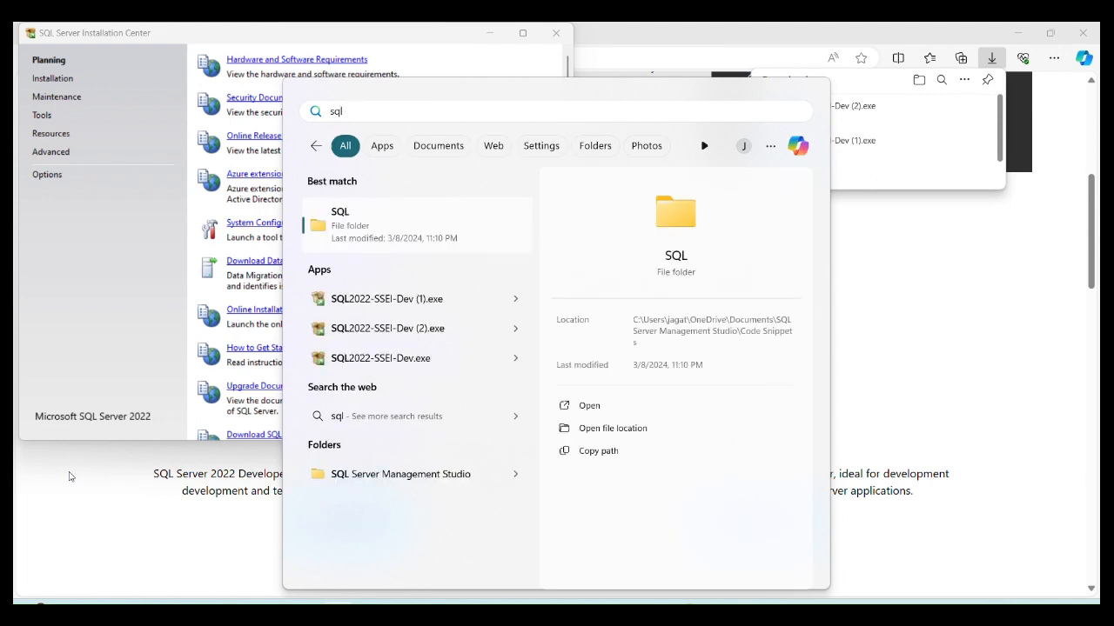
pyautogui.write(' ma')
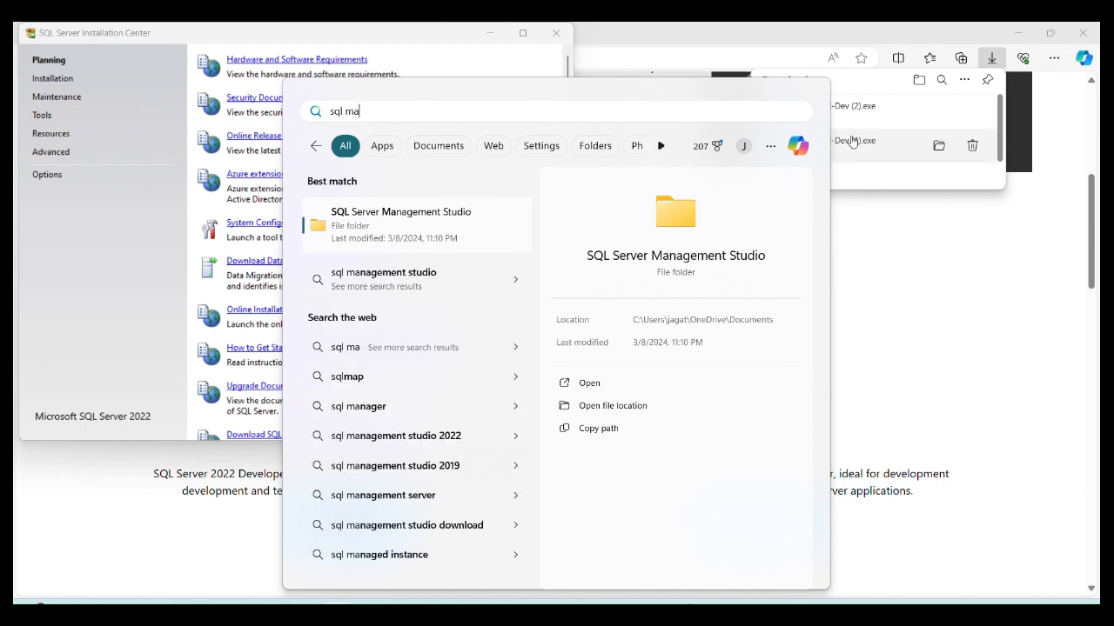
pyautogui.click(967, 282)
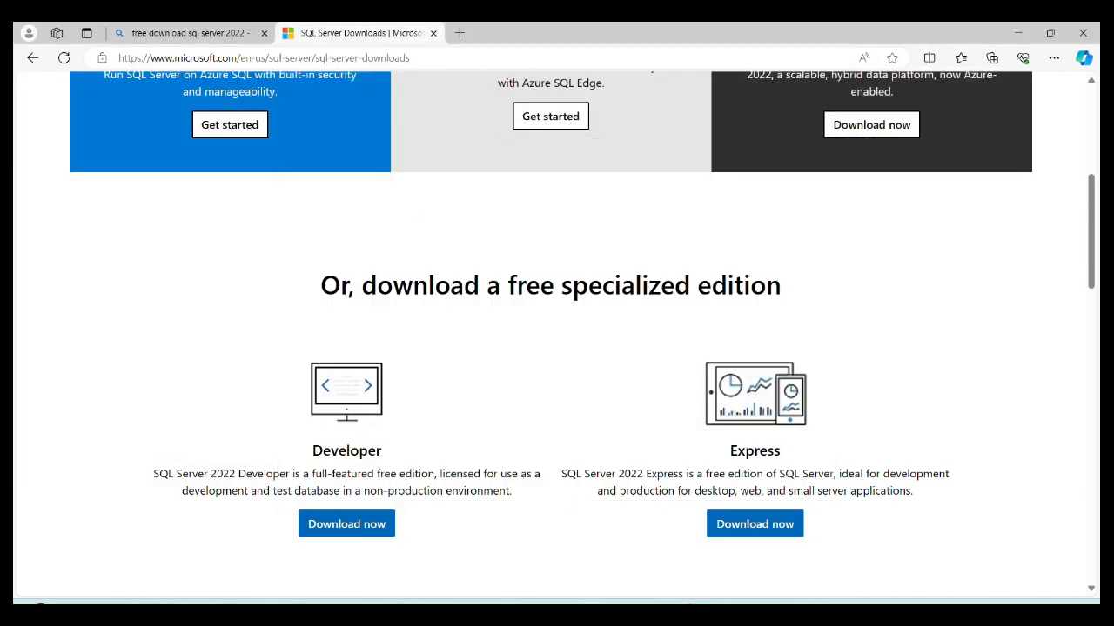
# - Switch back to SQL Server Installation Center and open the download page for installing SQL Server Management Tools
pyautogui.click(785, 609)
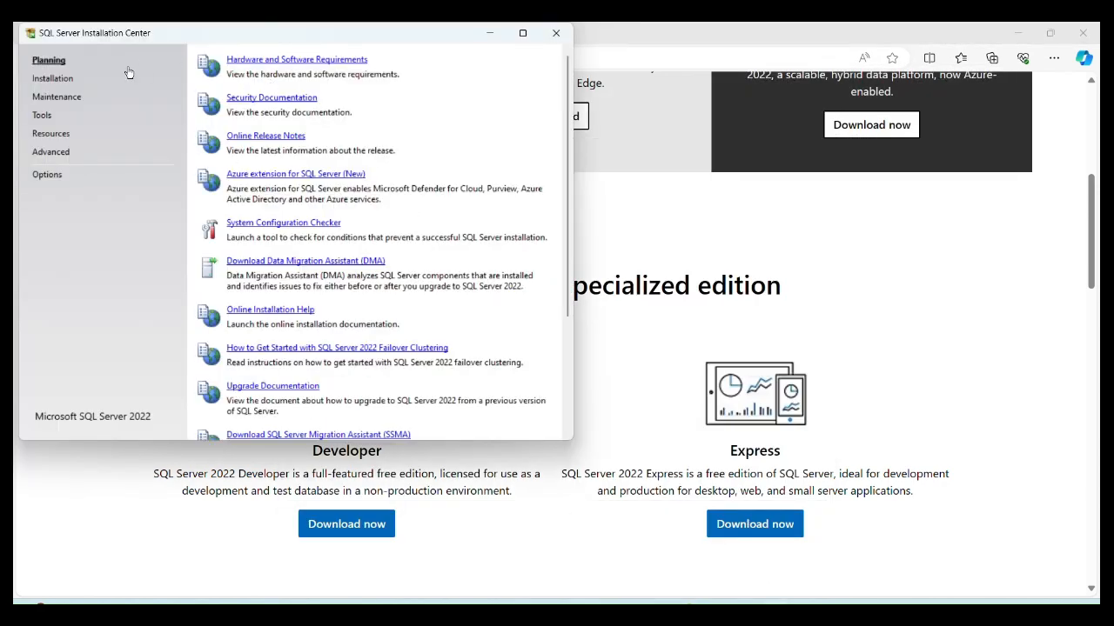
pyautogui.click(53, 79)
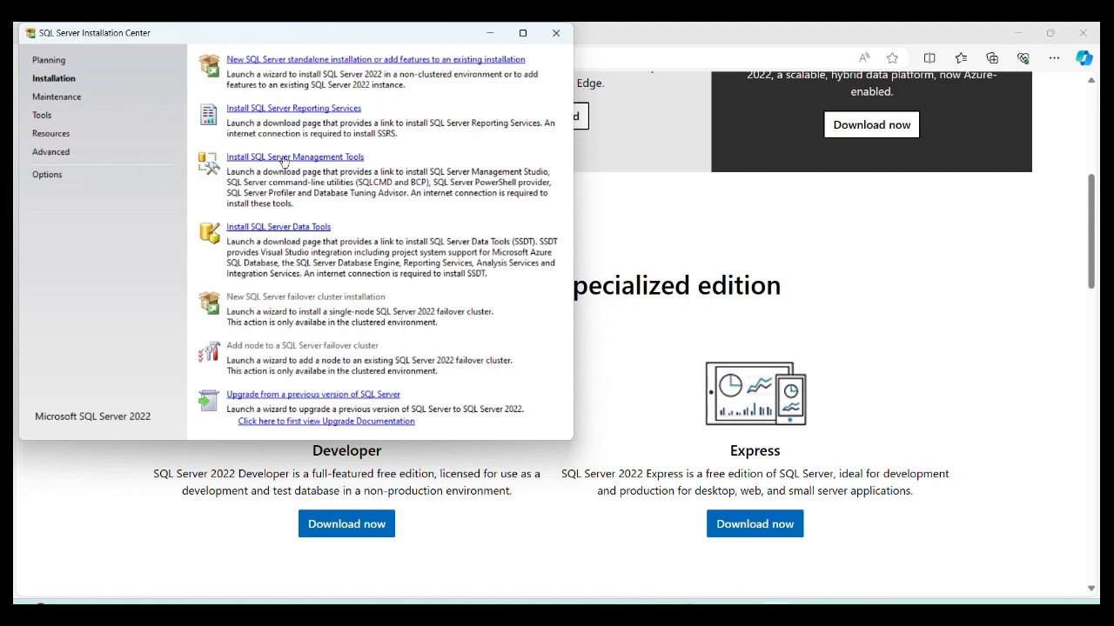
pyautogui.click(283, 158)
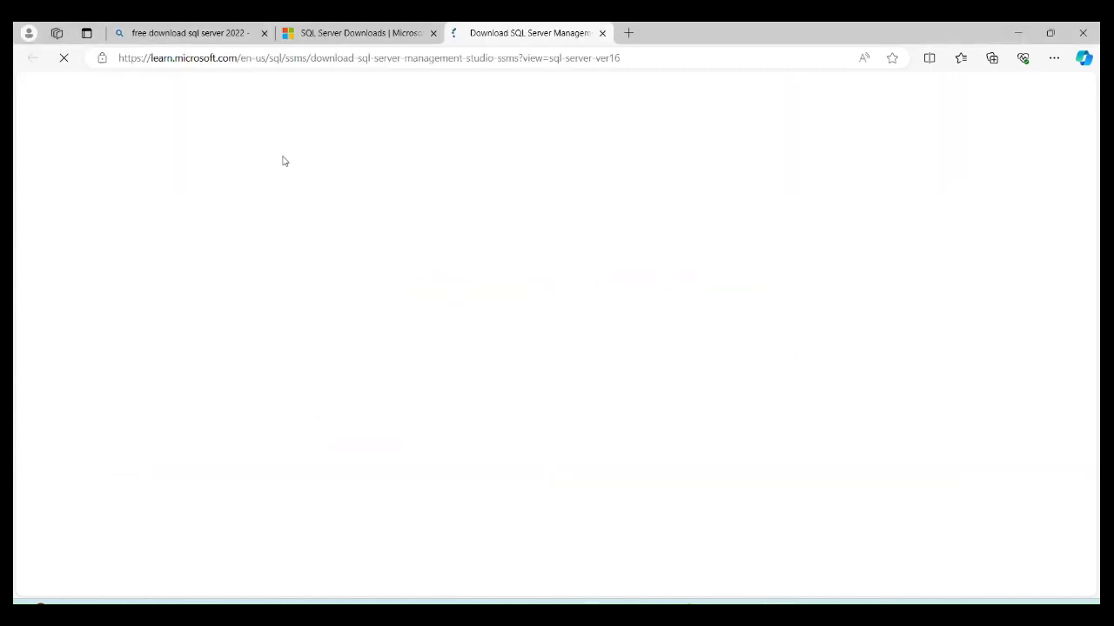
# - Download the SQL Server Management Studio (SSMS) 20.1 installer from the Download SSMS section
pyautogui.scroll(-3, 533, 381)
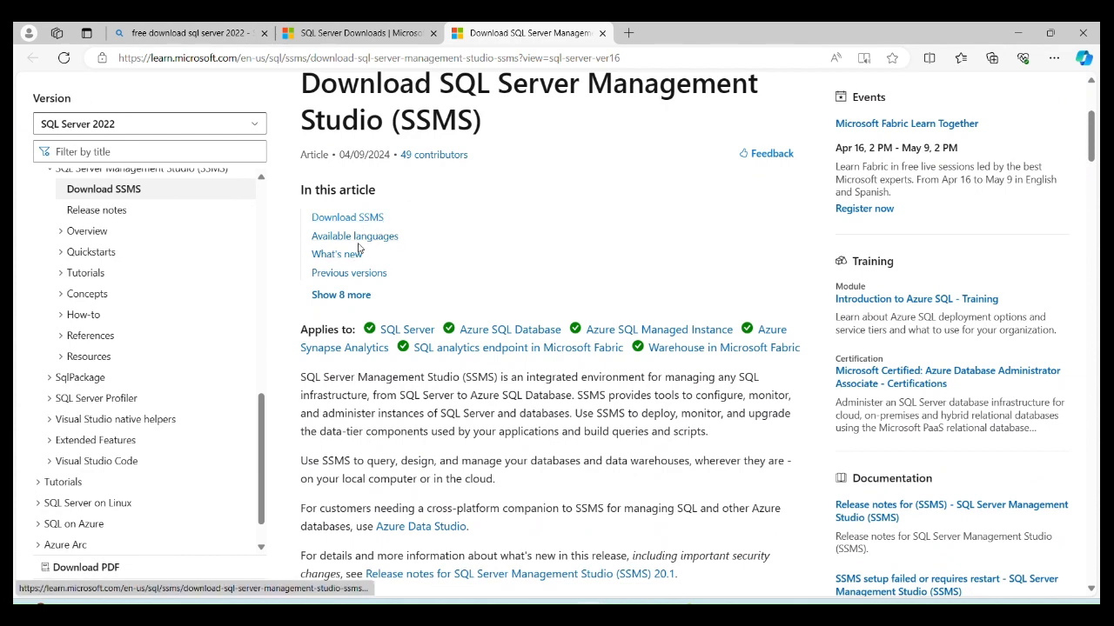
pyautogui.scroll(-4, 409, 348)
pyautogui.scroll(-1, 535, 347)
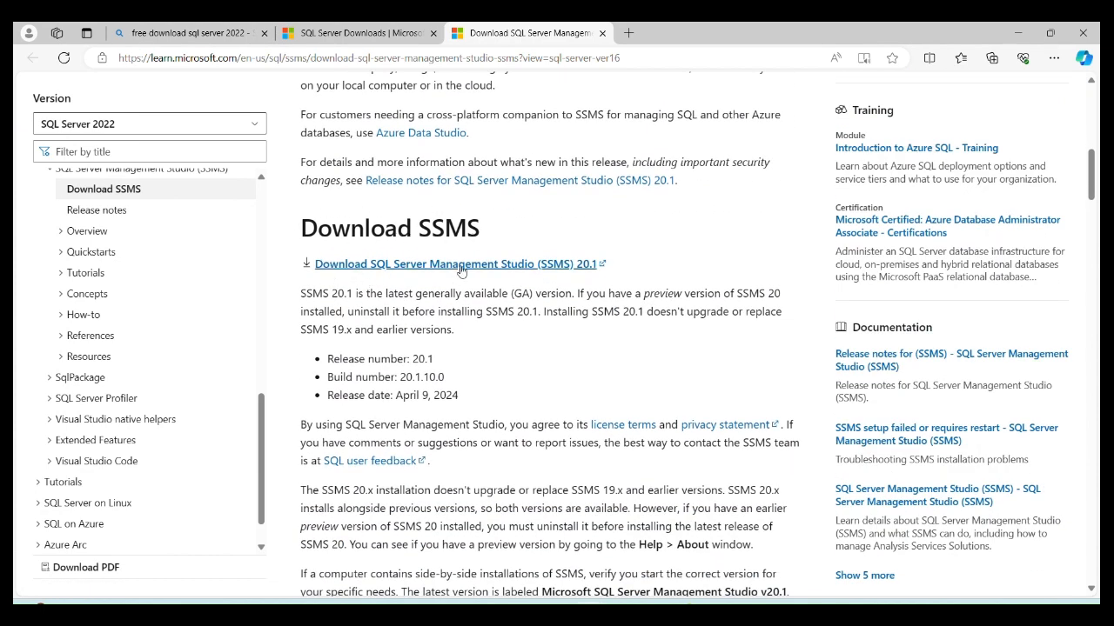
pyautogui.click(339, 271)
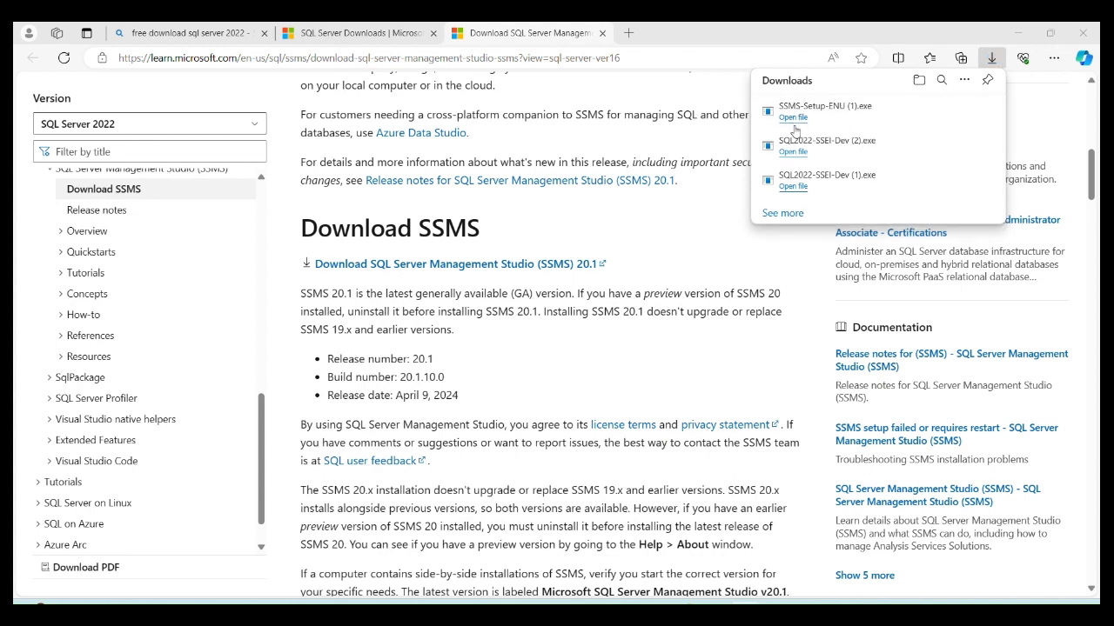
# - Run SSMS-Setup-ENU (1).exe, install SQL Server Management Studio in the default location and close the completed setup
pyautogui.click(791, 120)
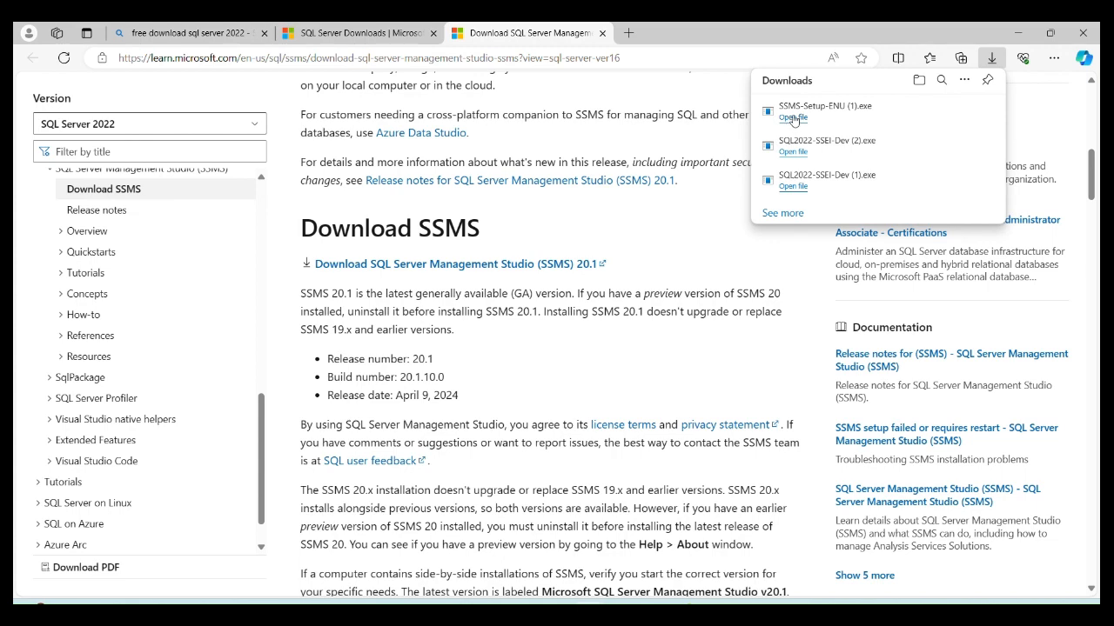
pyautogui.click(783, 122)
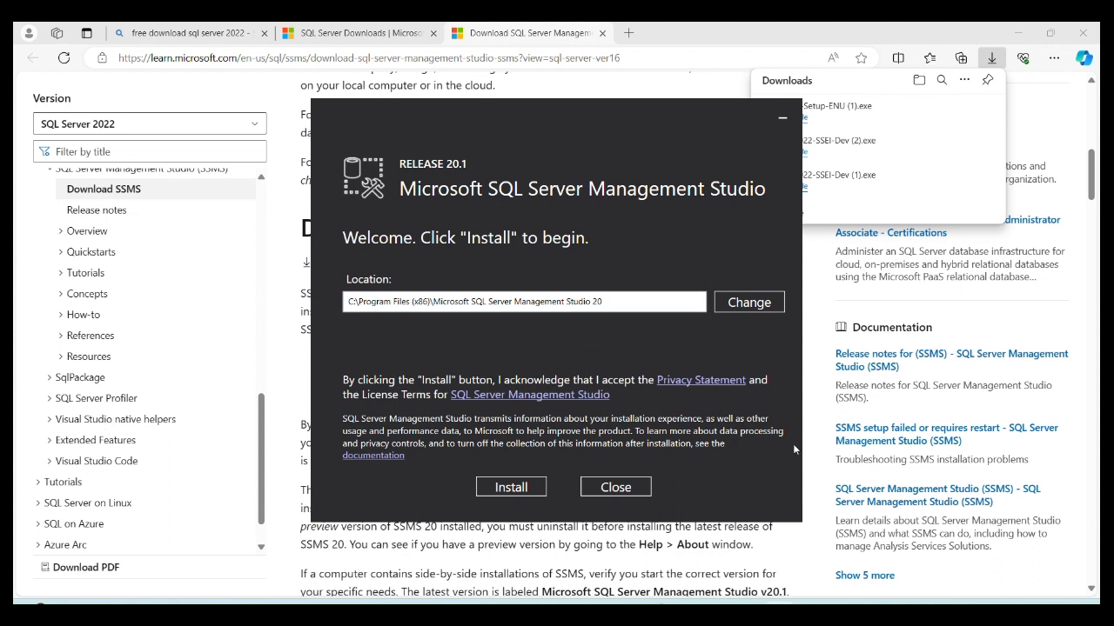
pyautogui.click(504, 489)
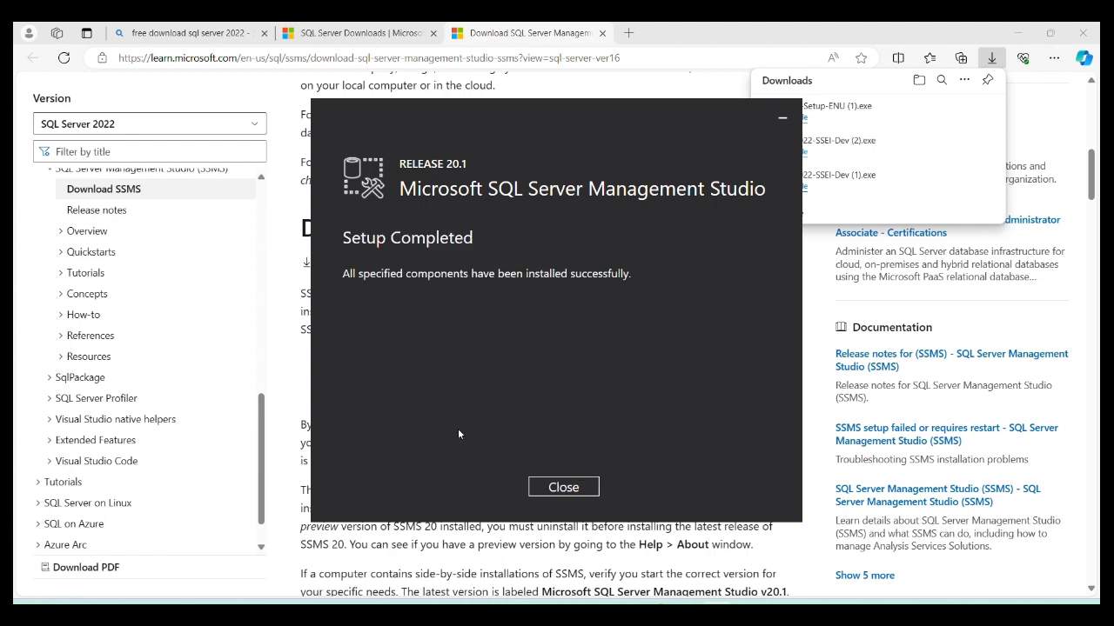
pyautogui.click(573, 493)
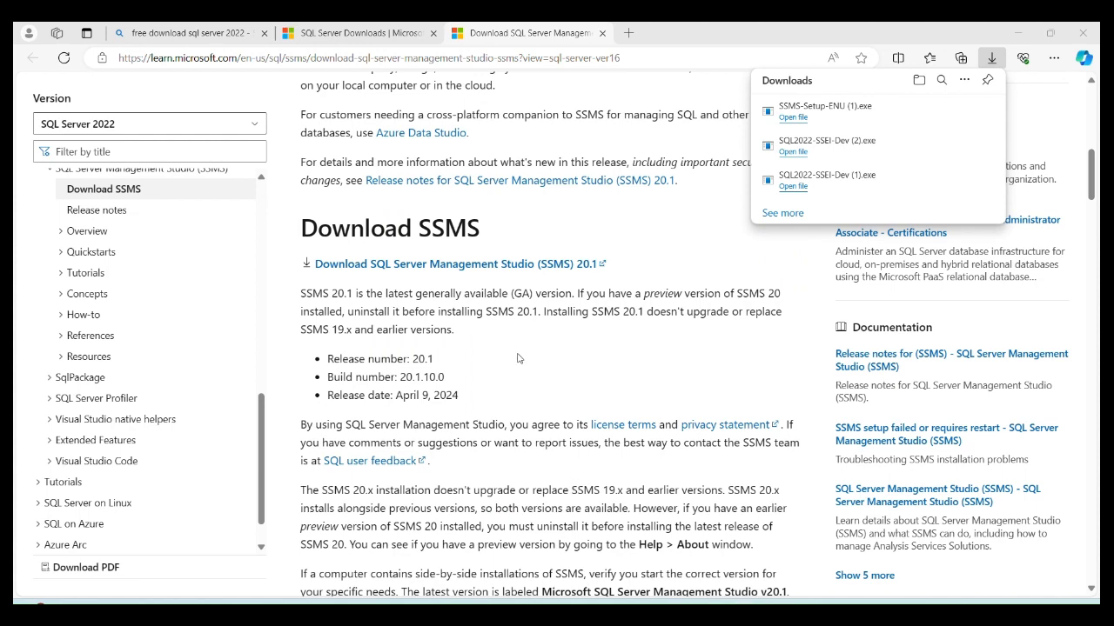
# - Search Windows for "manageme" to look for SQL Server Management Studio among the apps, and close the search
pyautogui.press('super')
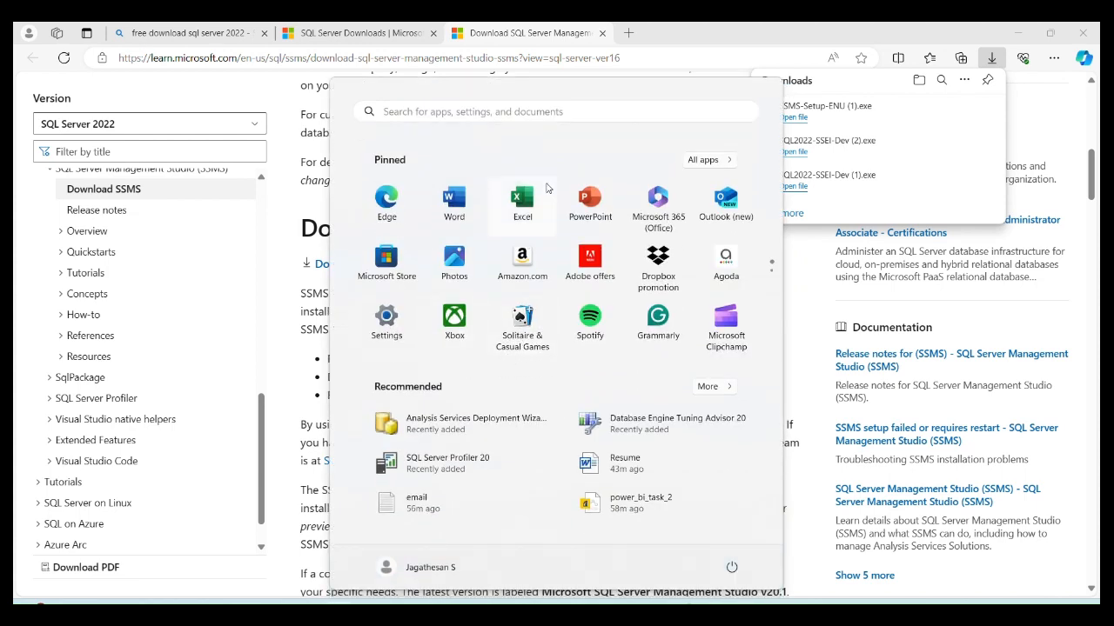
pyautogui.write('sq')
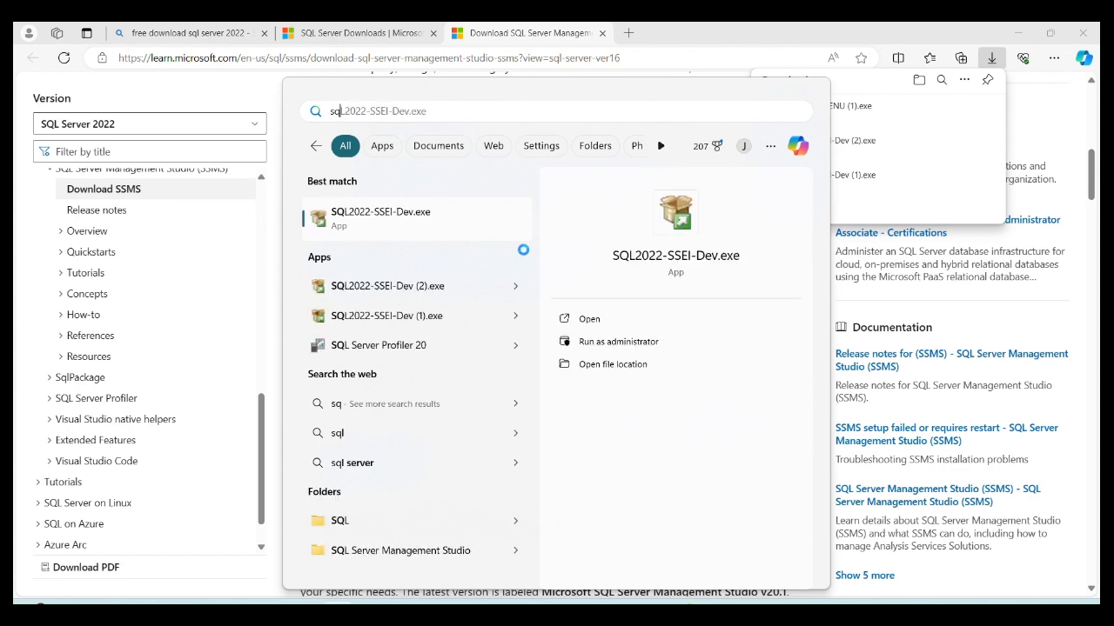
pyautogui.press('BackSpace')
pyautogui.press('BackSpace')
pyautogui.write('man')
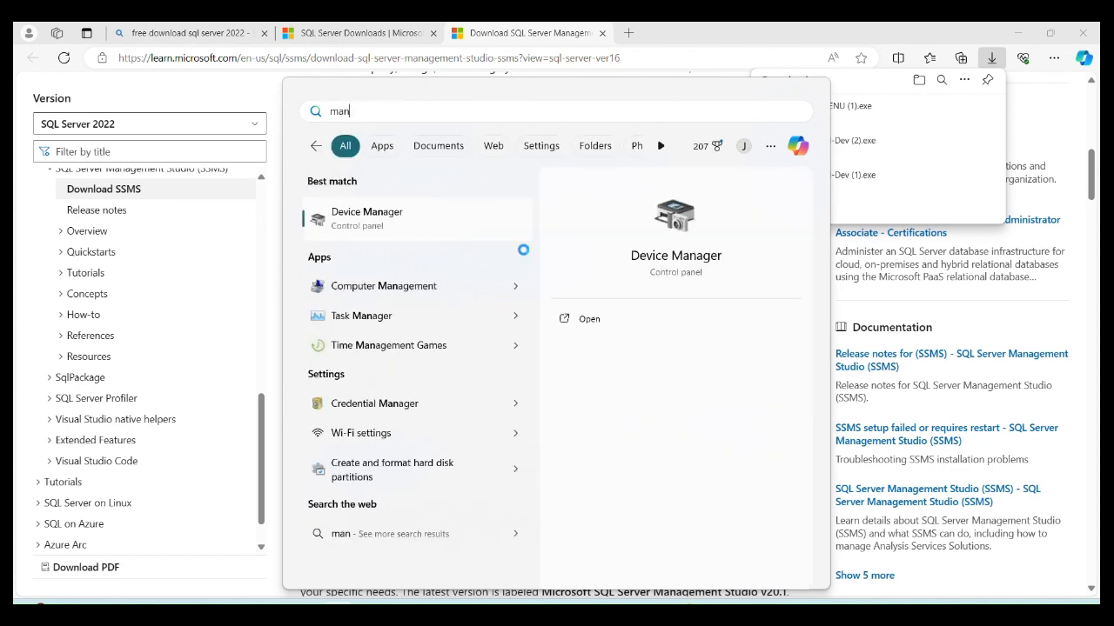
pyautogui.write('ageme')
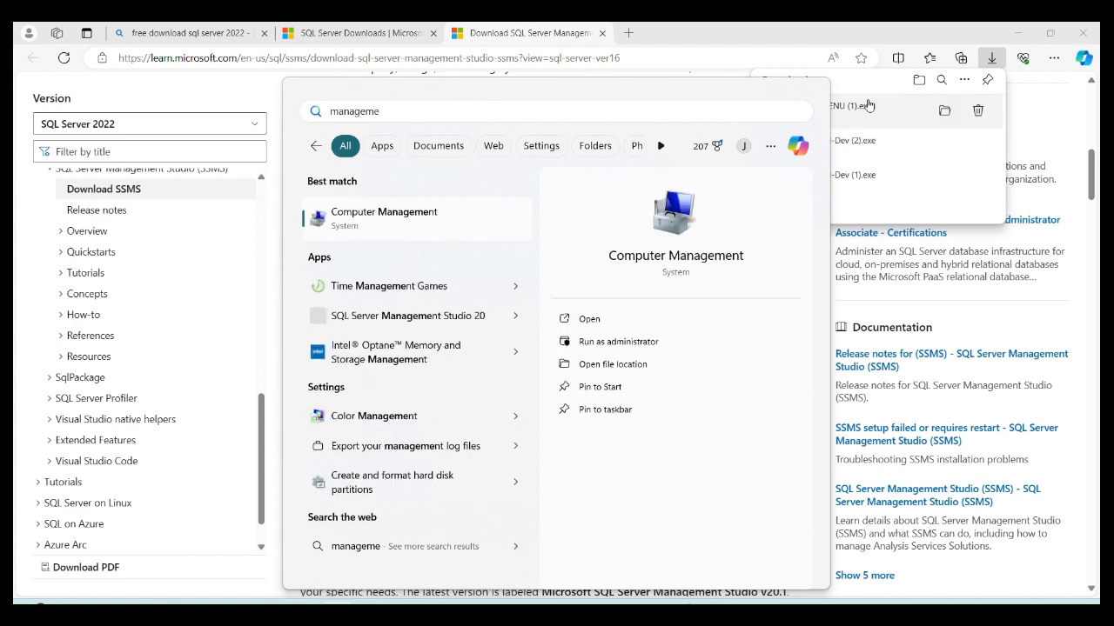
pyautogui.click(701, 40)
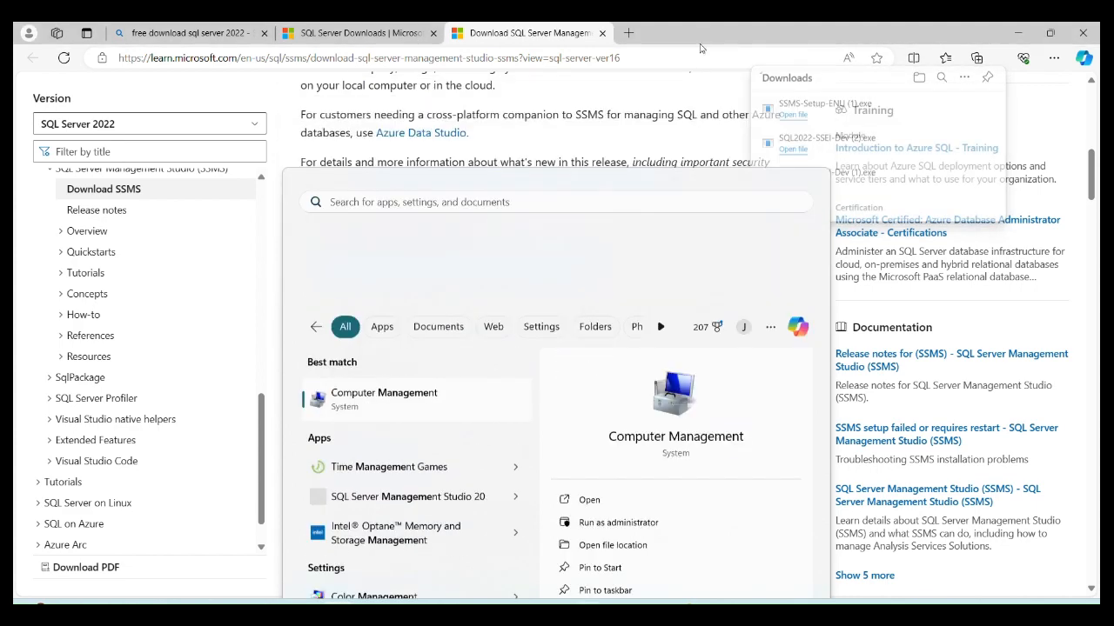
pyautogui.scroll(-1, 353, 314)
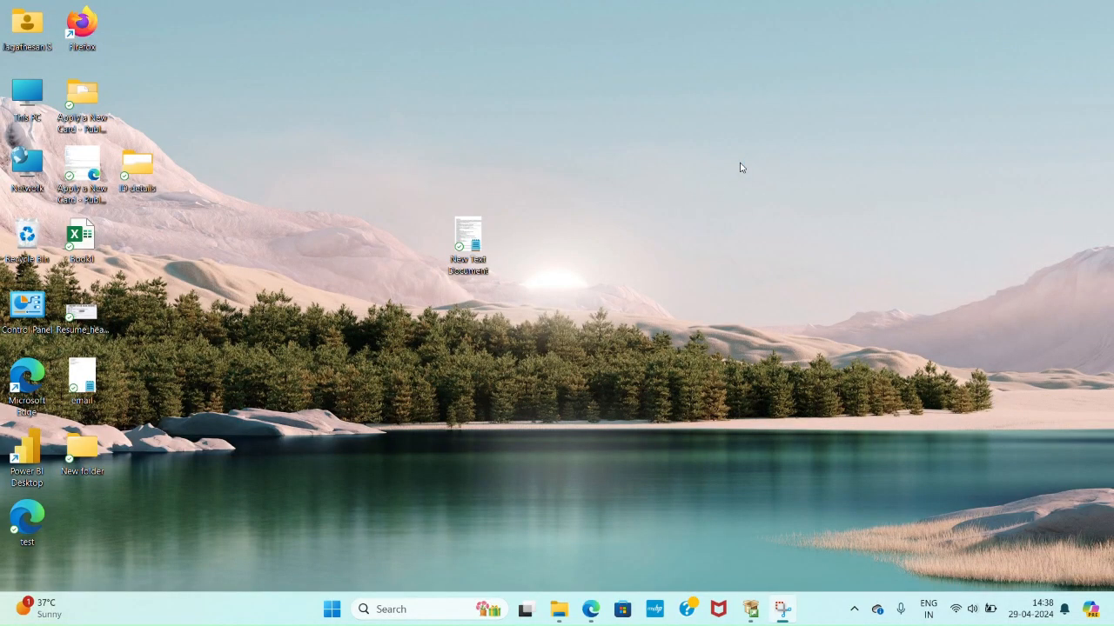
# - Search Windows for "sql" and launch SQL Server Management Studio 19
pyautogui.press('super')
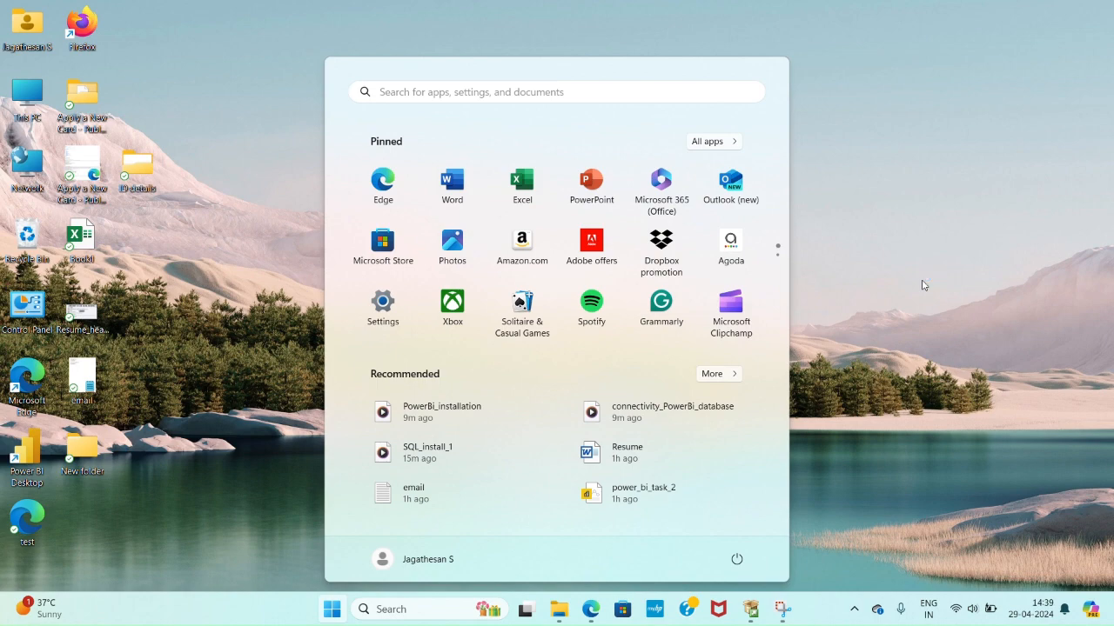
pyautogui.press('super')
pyautogui.press('super')
pyautogui.write('sql')
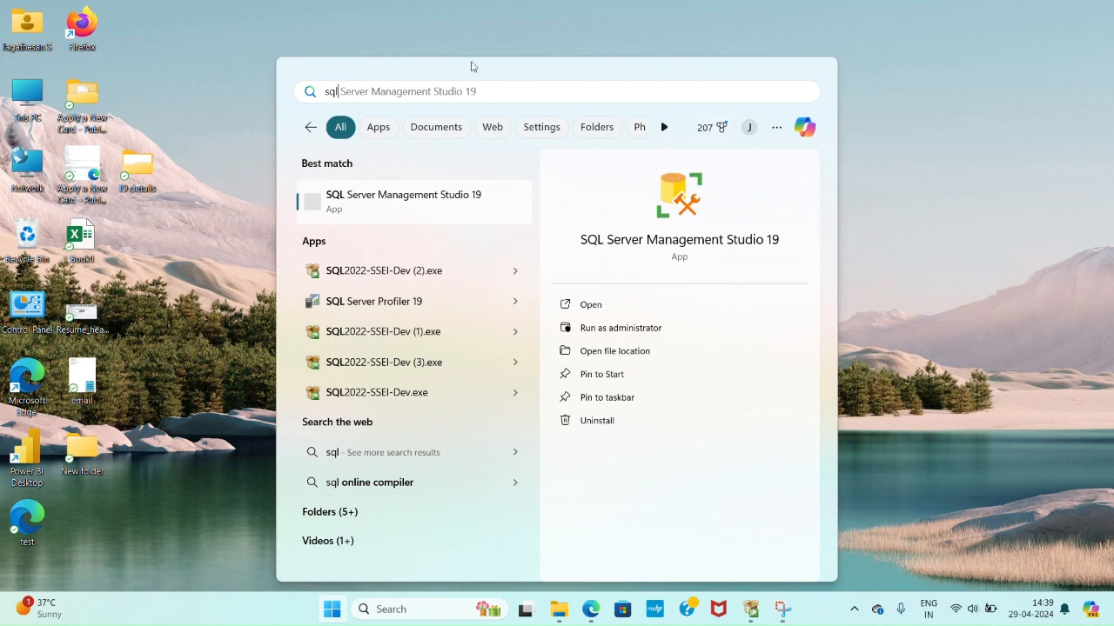
pyautogui.click(450, 209)
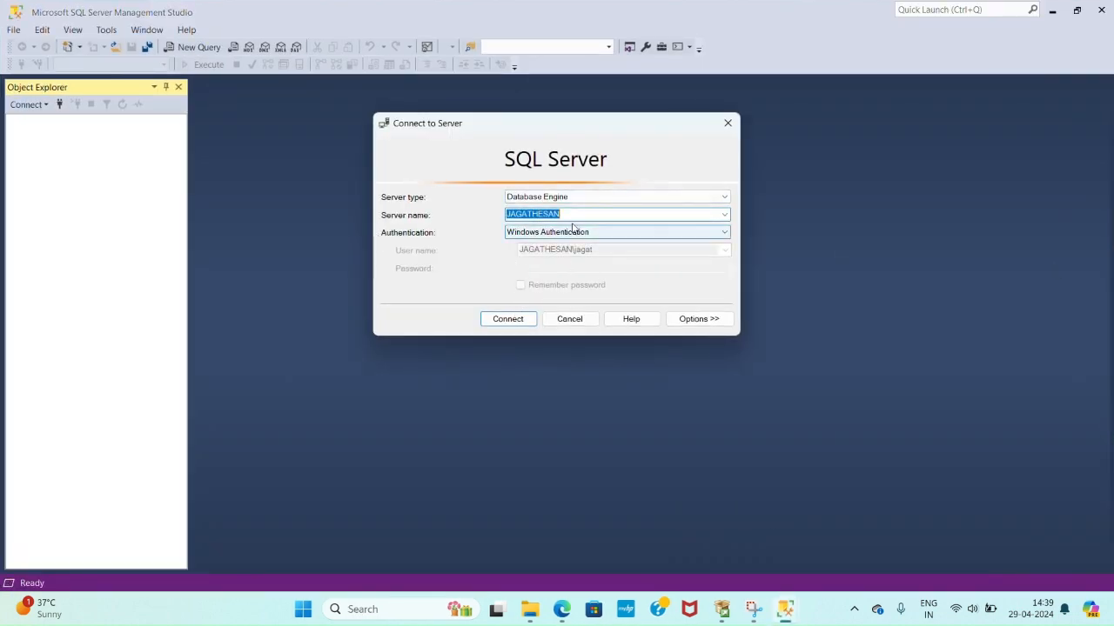
# - Try to connect to the local Database Engine with Windows Authentication, then close SQL Server Management Studio
pyautogui.click(508, 320)
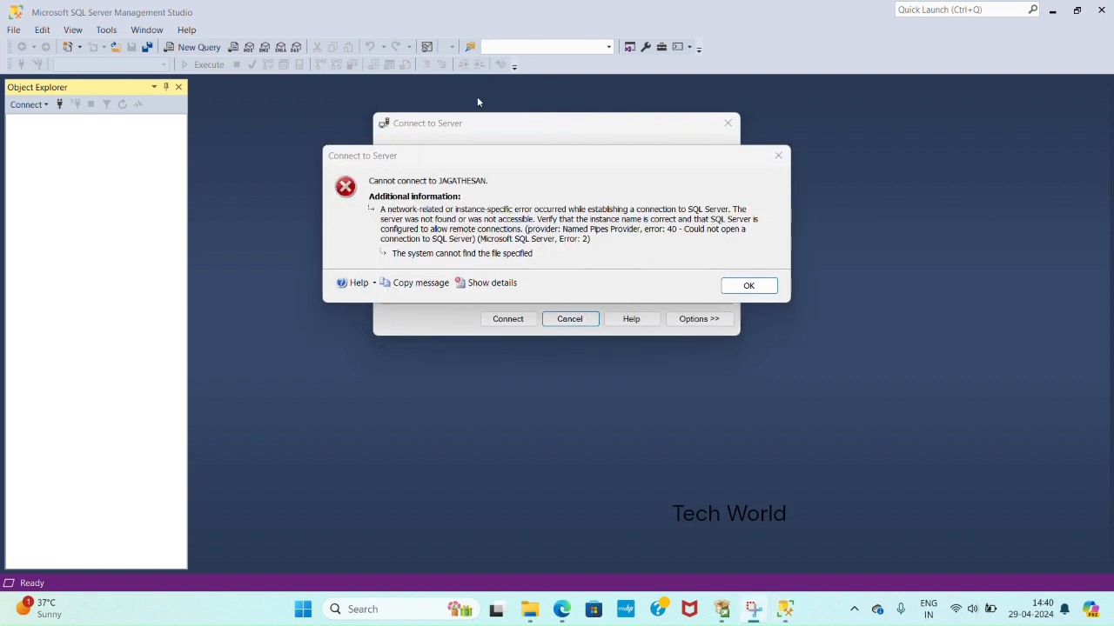
pyautogui.moveTo(480, 154); pyautogui.dragTo(472, 285)
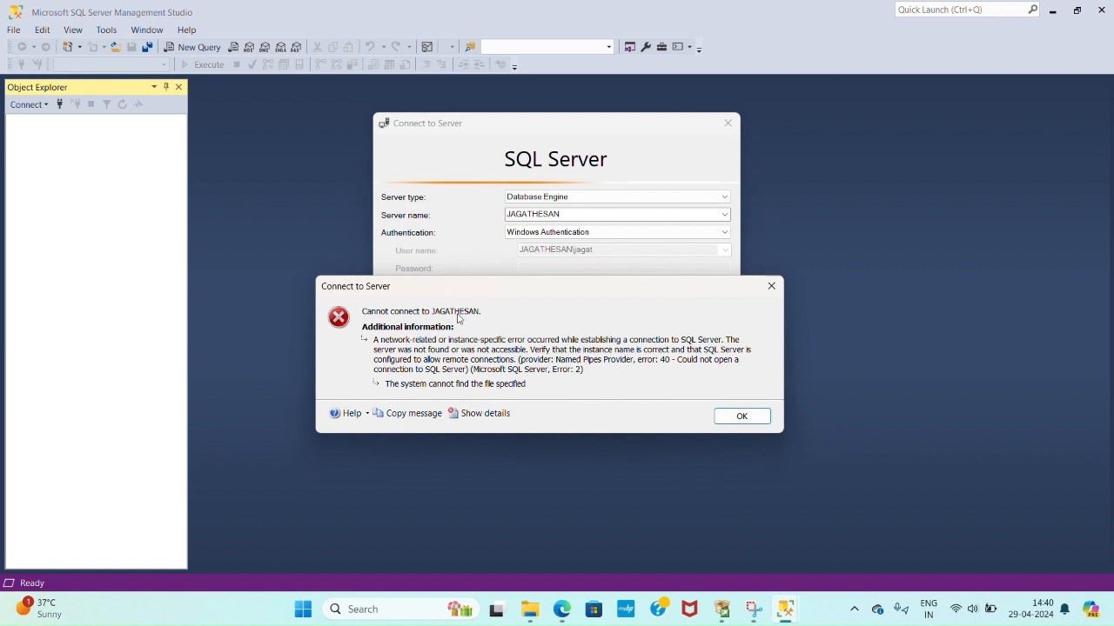
pyautogui.click(740, 417)
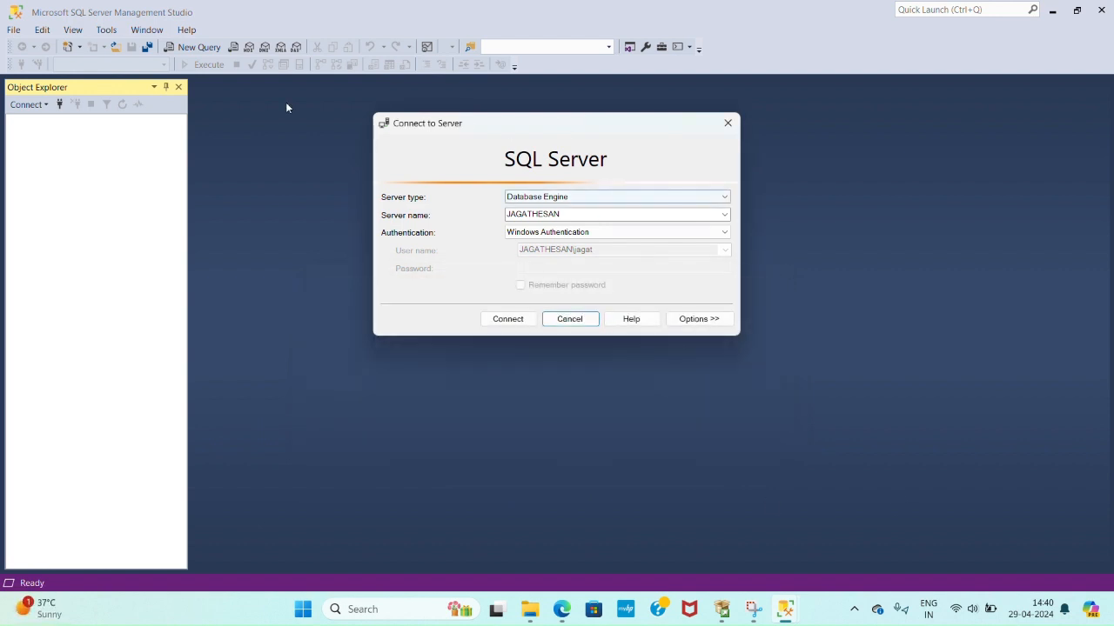
pyautogui.click(570, 319)
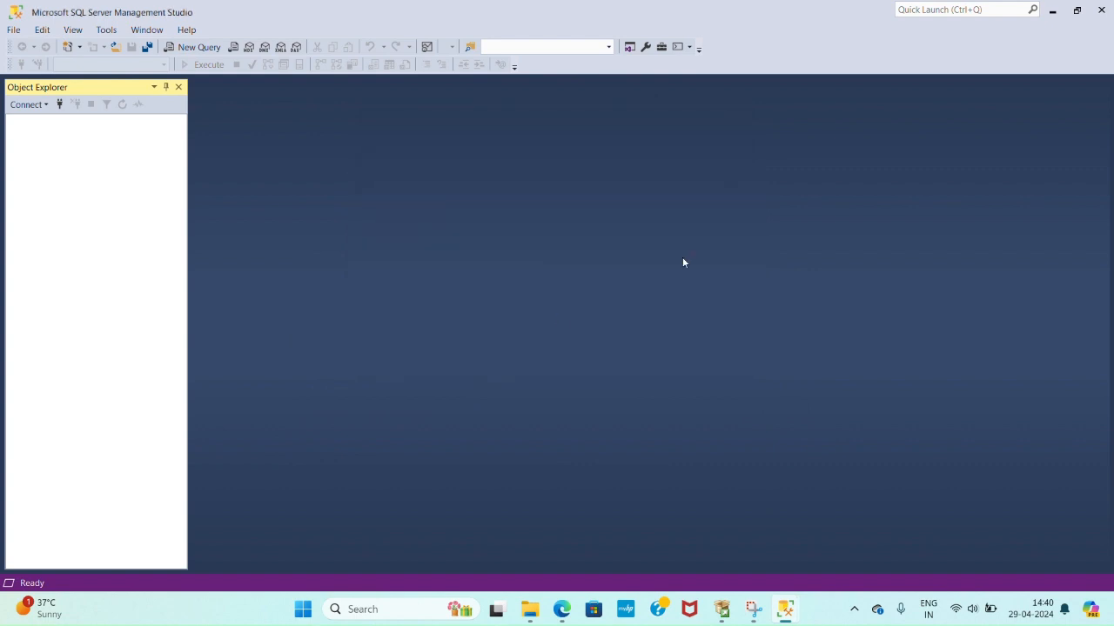
pyautogui.click(1101, 7)
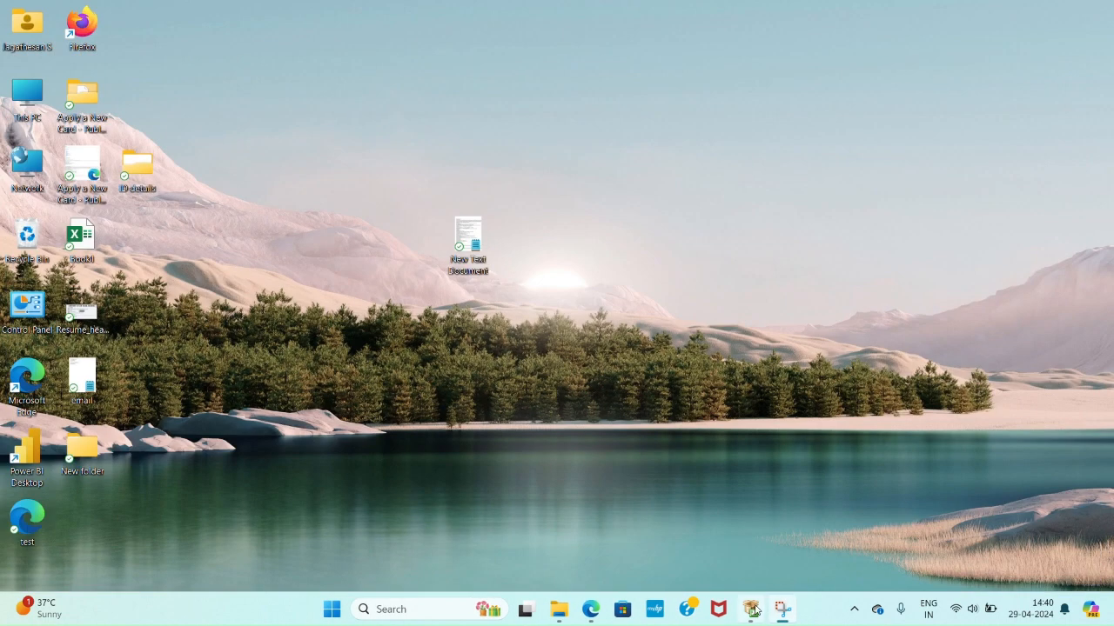
# - Start a new standalone installation from SQL Server Installation Center with the free Developer edition and accept the license terms
pyautogui.click(751, 609)
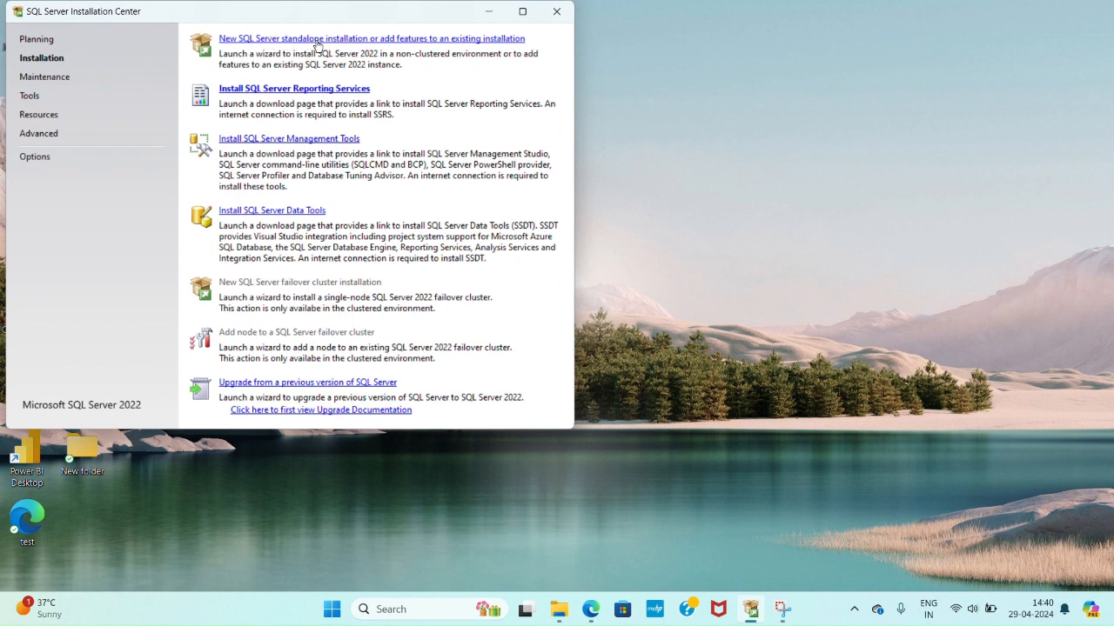
pyautogui.click(420, 44)
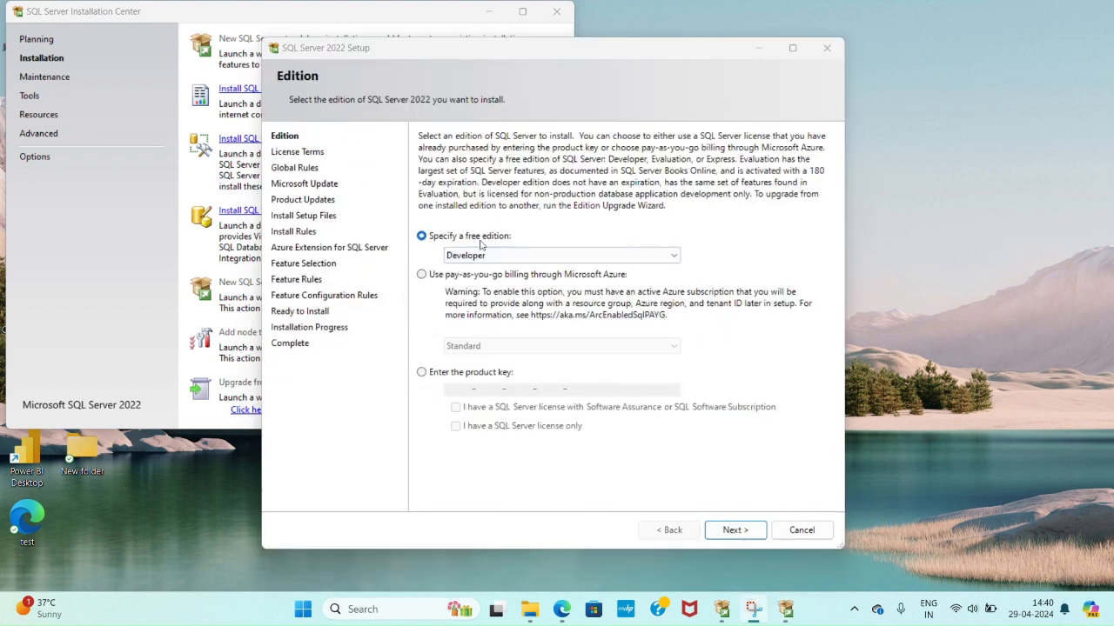
pyautogui.click(737, 531)
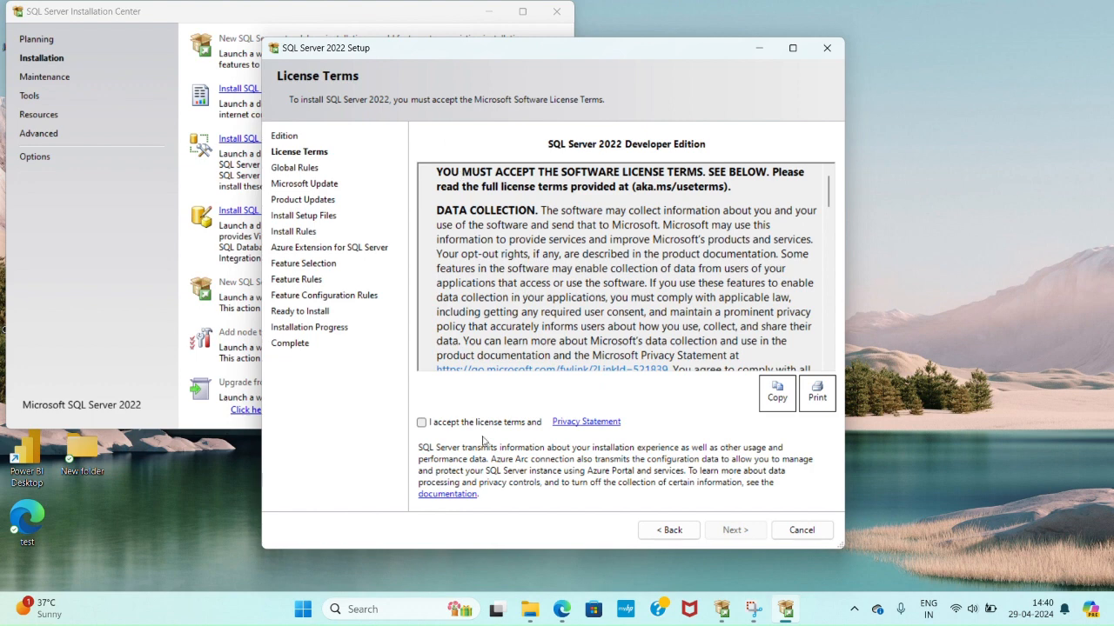
pyautogui.click(421, 424)
pyautogui.click(736, 531)
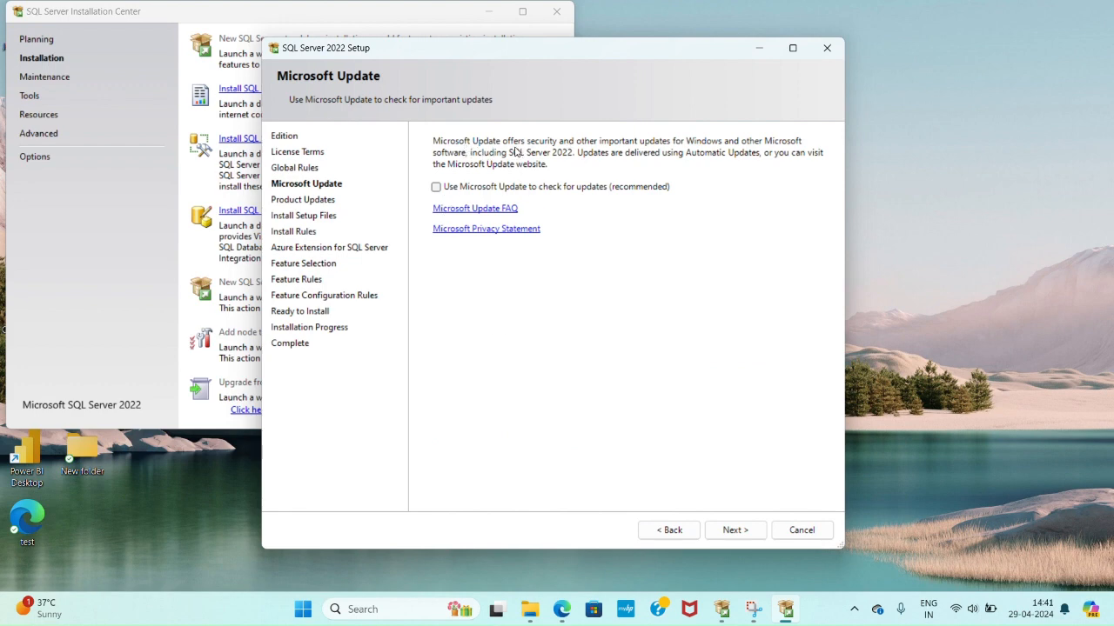
# - Proceed through Microsoft Update without enabling it and past the install rules, and exclude the Azure Extension for SQL Server
pyautogui.click(731, 530)
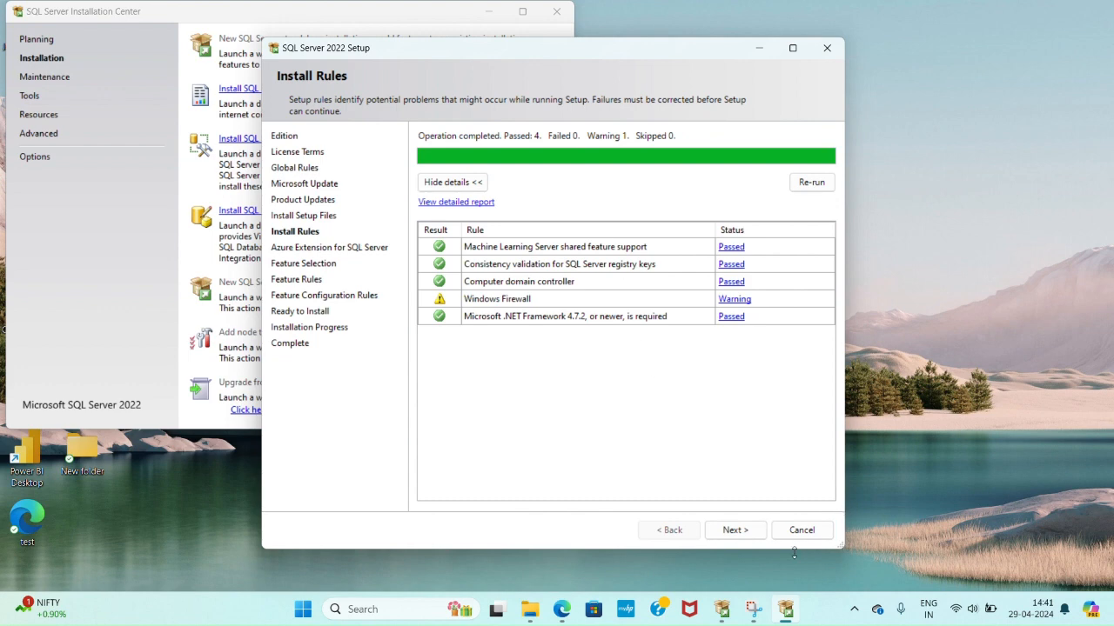
pyautogui.click(735, 532)
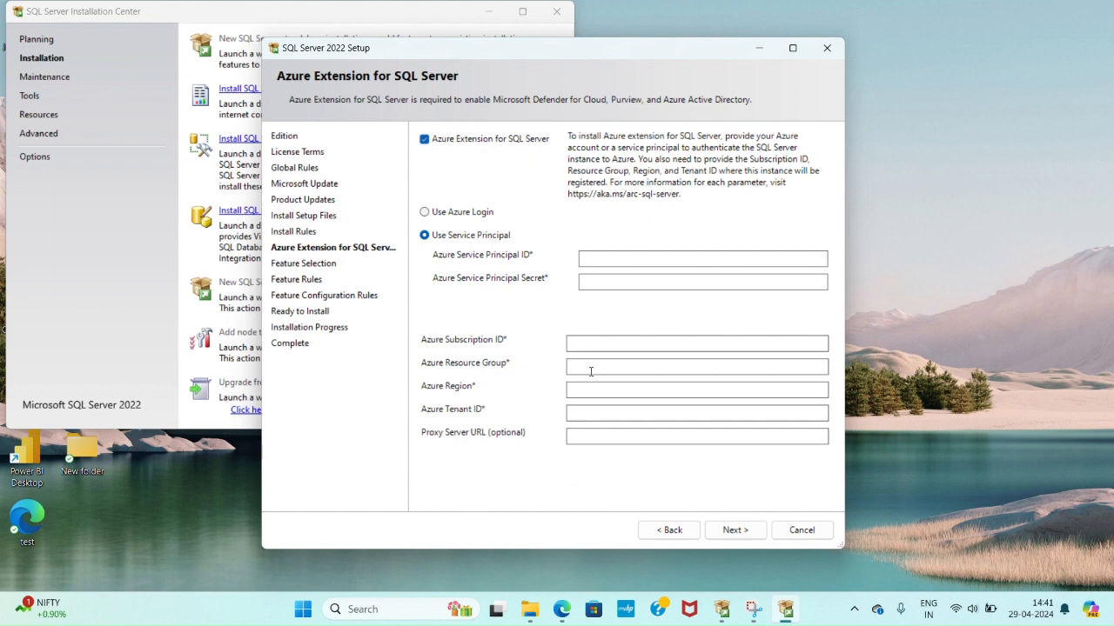
pyautogui.click(458, 142)
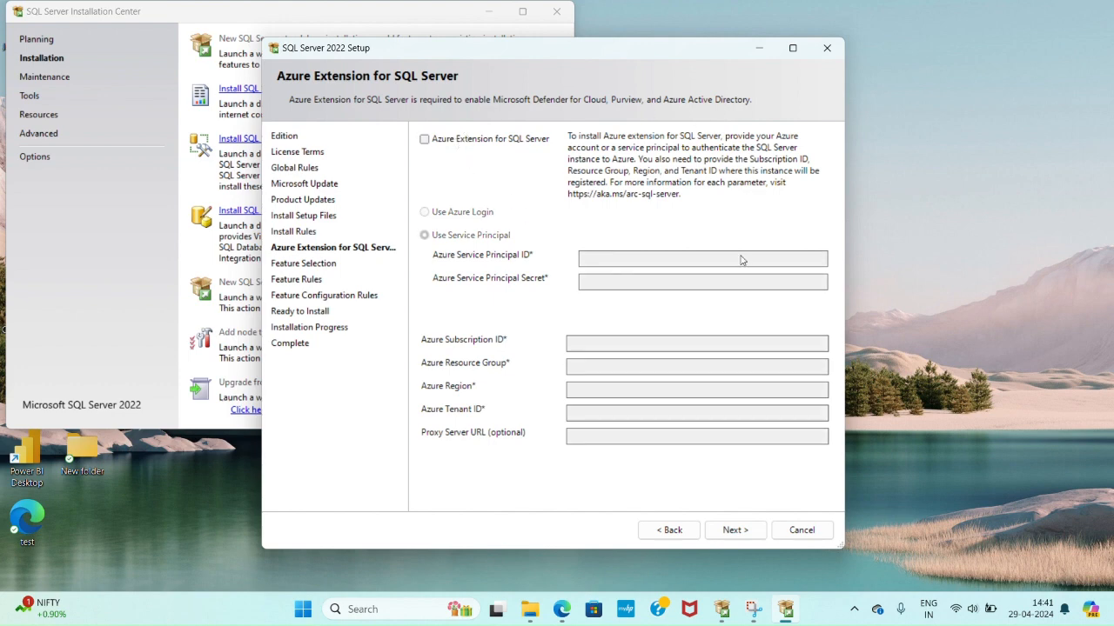
pyautogui.click(732, 530)
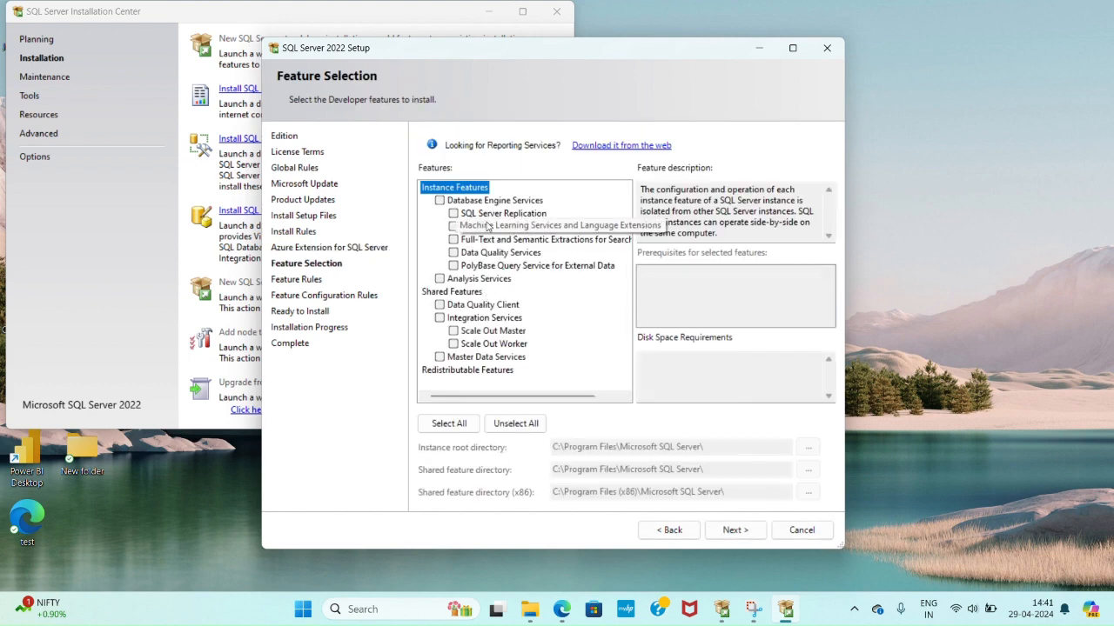
# - Select all instance and shared features, from Database Engine Services to Integration Services with Scale Out and Master Data Services
pyautogui.click(439, 201)
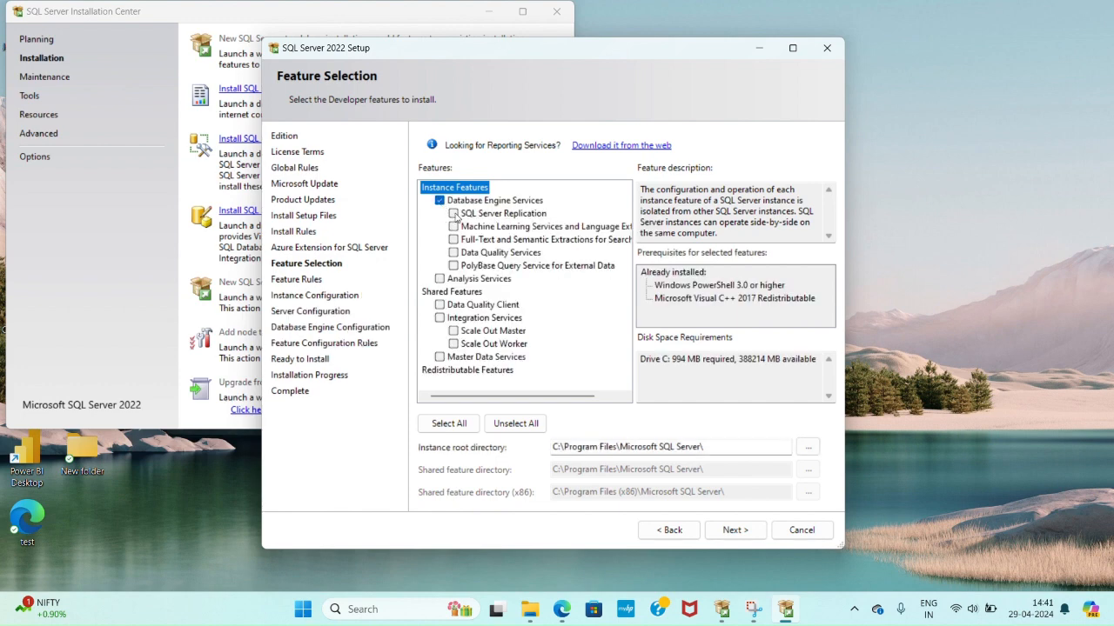
pyautogui.click(453, 213)
pyautogui.click(453, 226)
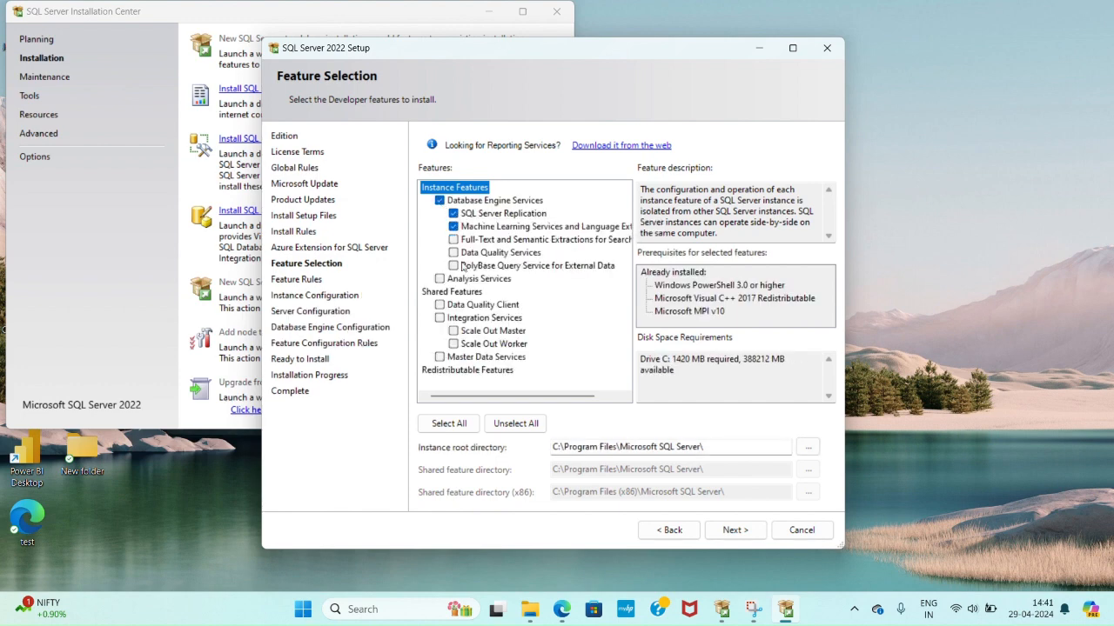
pyautogui.click(453, 239)
pyautogui.click(453, 265)
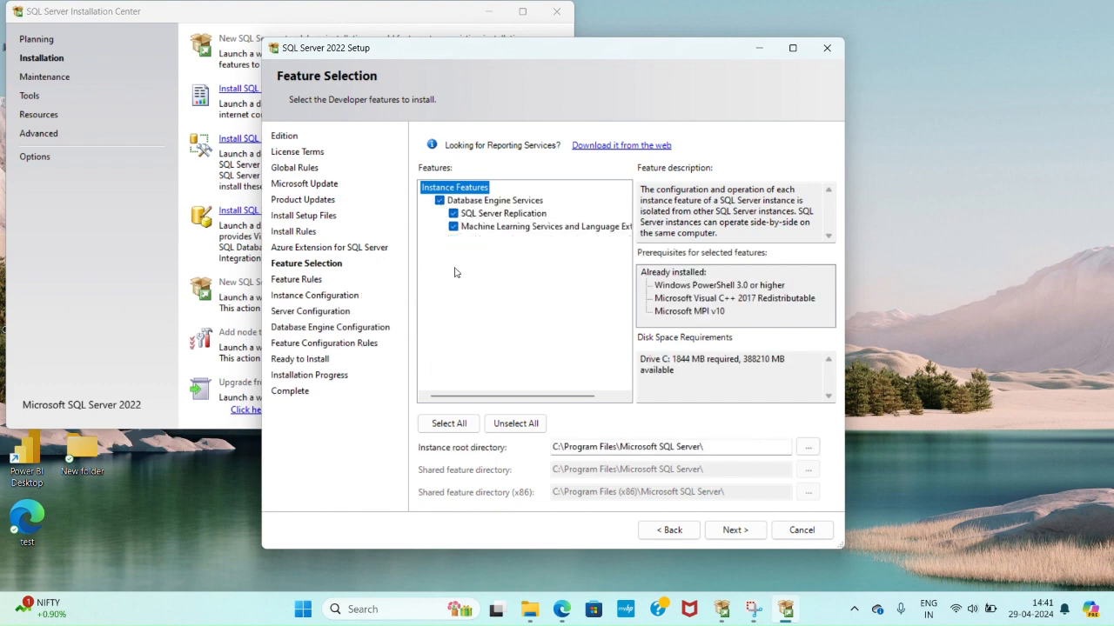
pyautogui.click(440, 280)
pyautogui.click(440, 306)
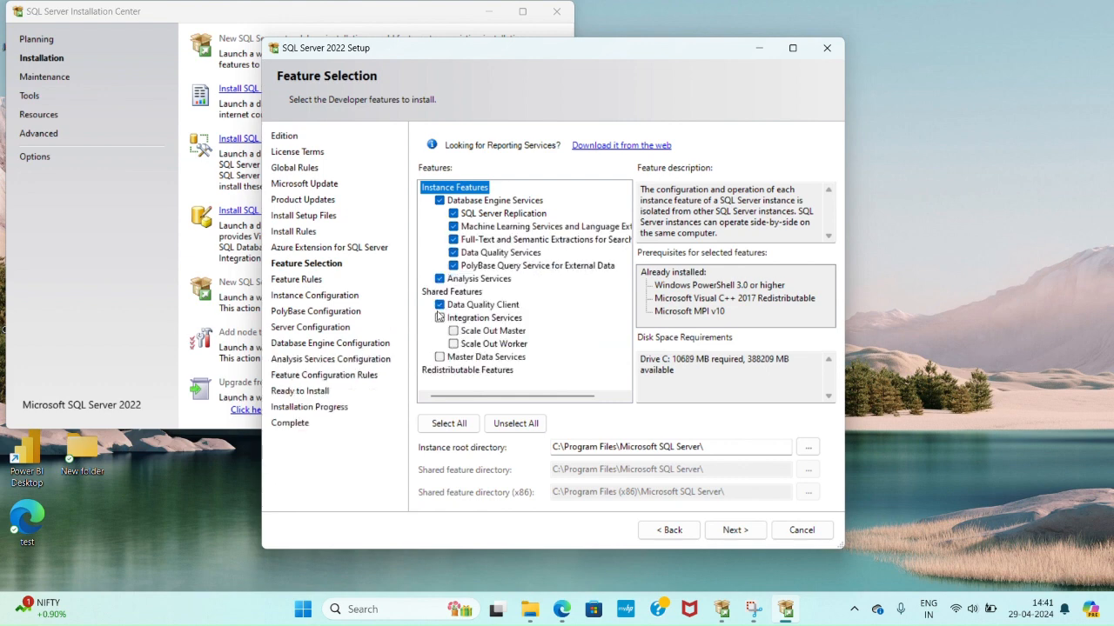
pyautogui.click(440, 319)
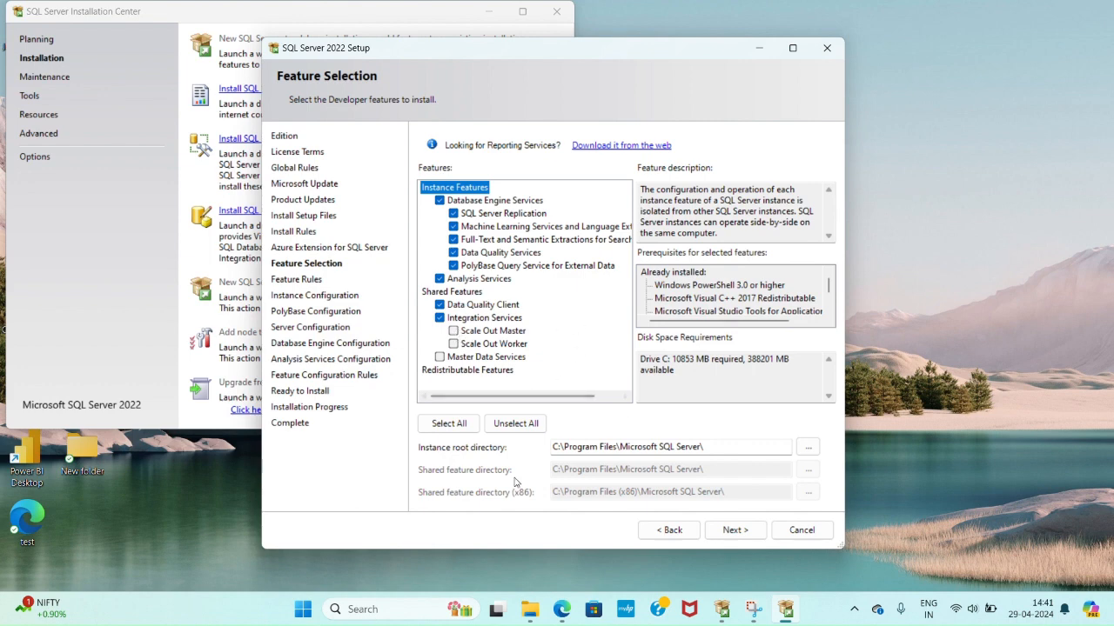
pyautogui.click(454, 331)
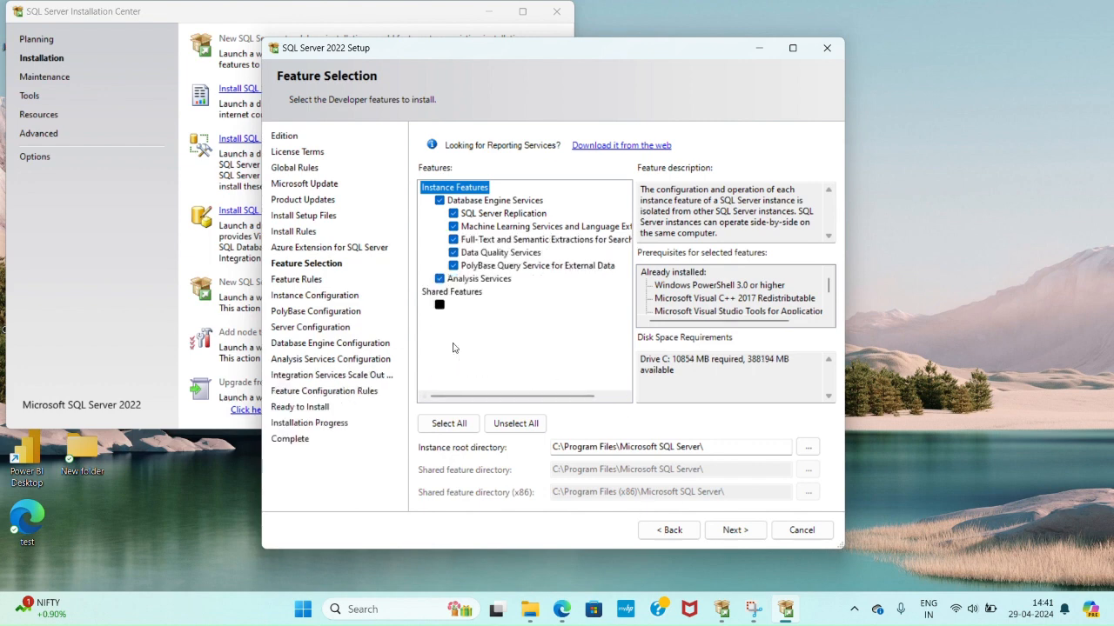
pyautogui.click(734, 531)
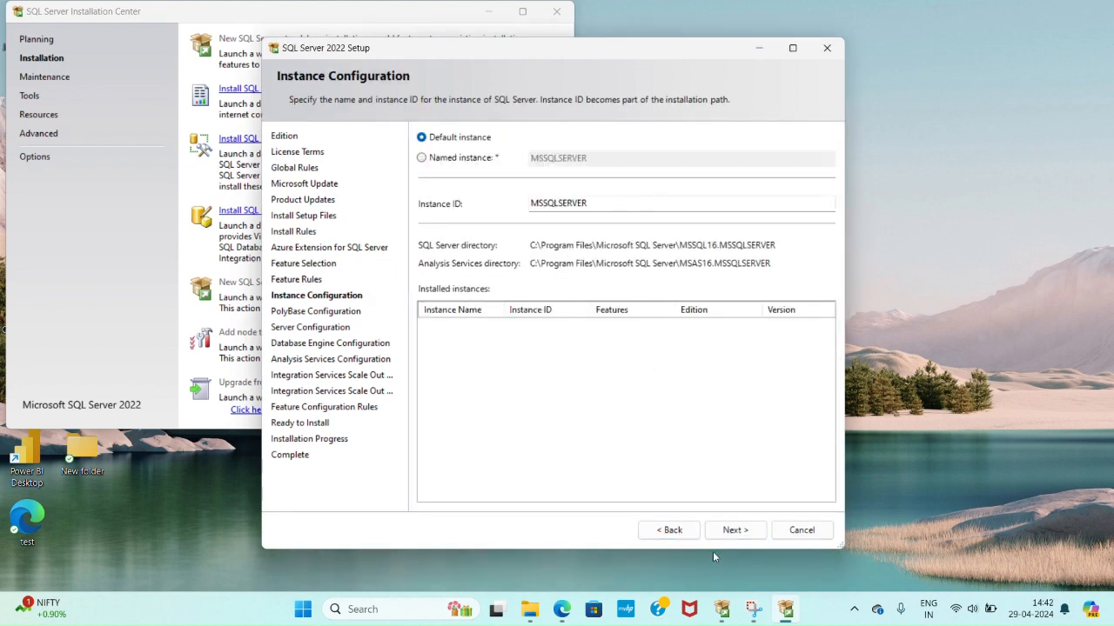
pyautogui.click(731, 530)
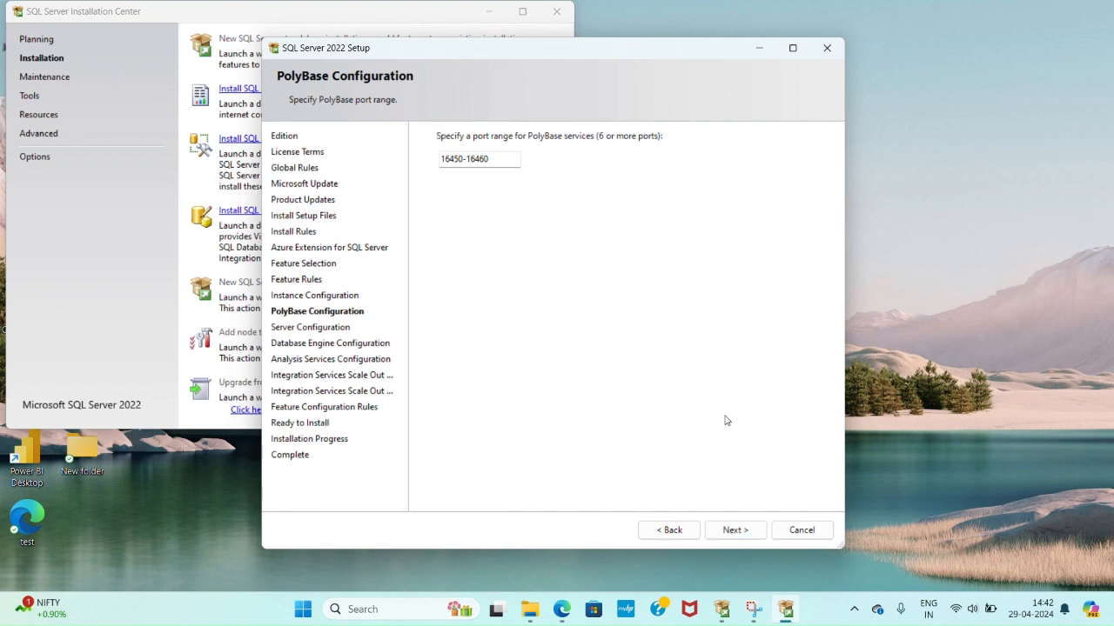
pyautogui.click(736, 530)
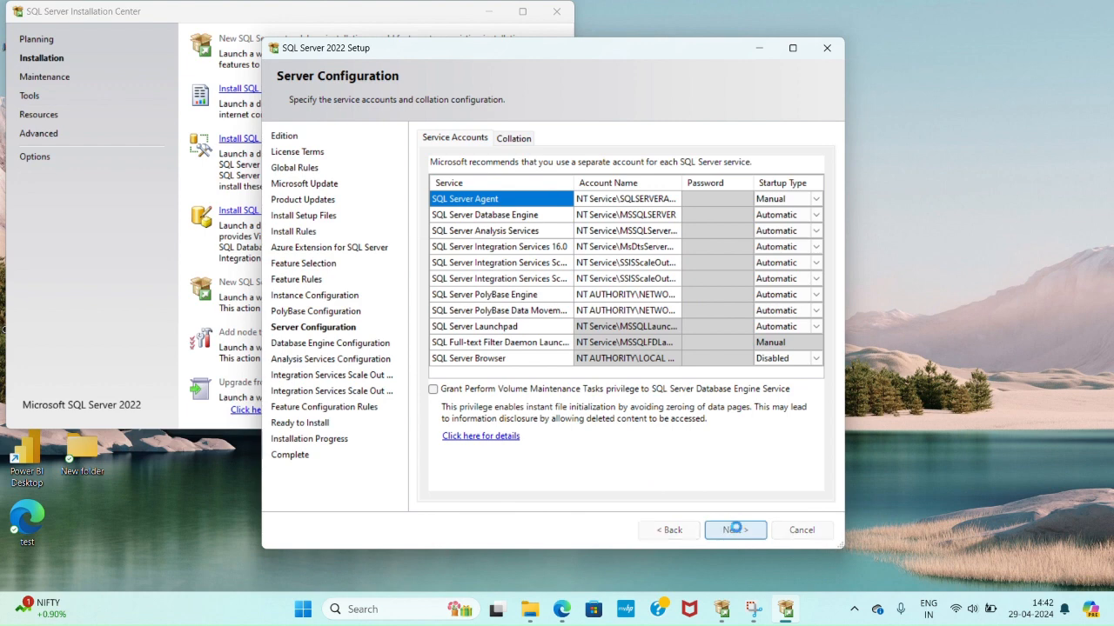
pyautogui.click(736, 530)
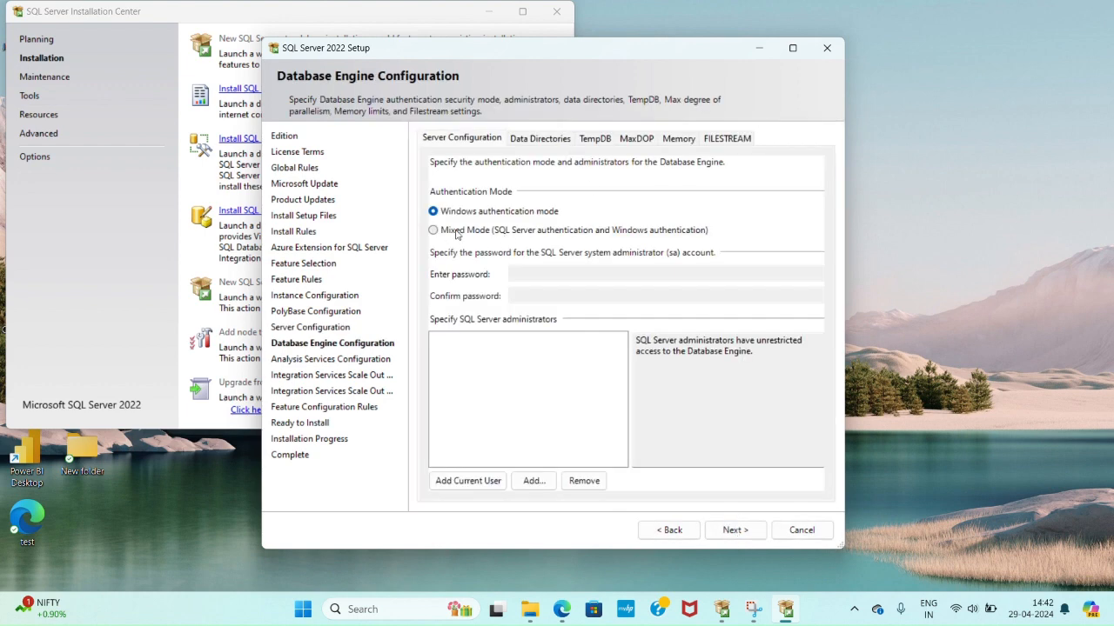
pyautogui.click(456, 231)
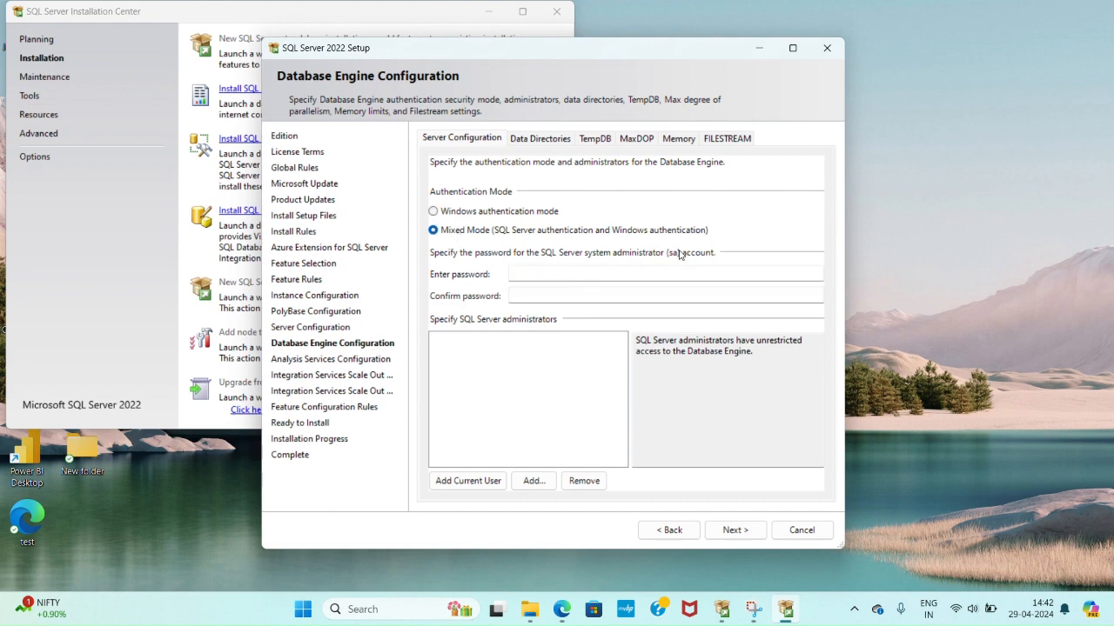
pyautogui.click(526, 272)
pyautogui.click(525, 293)
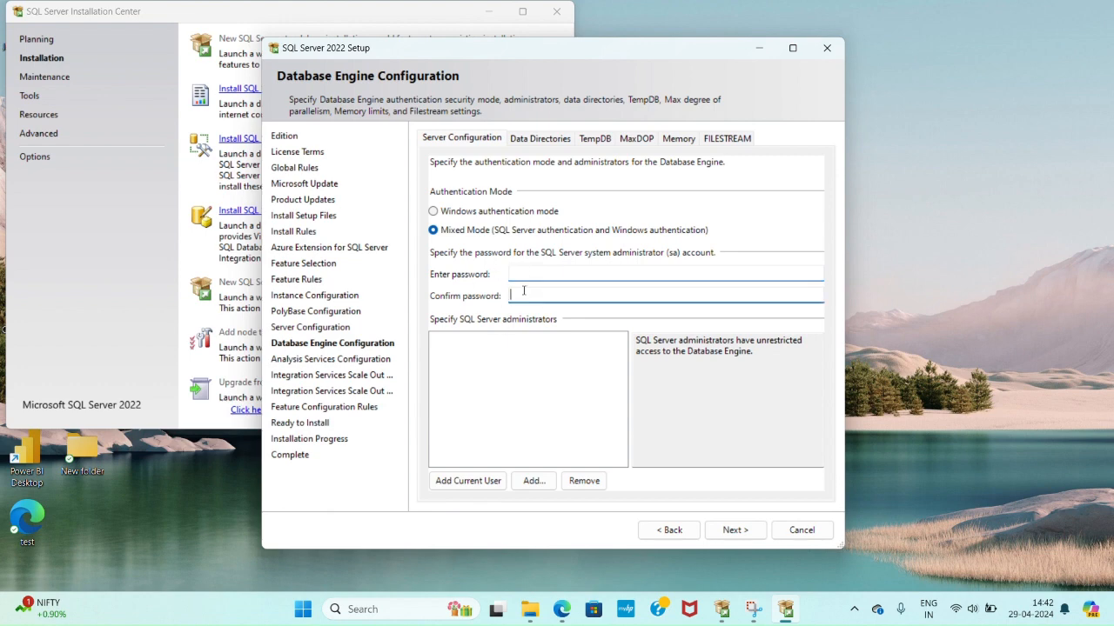
pyautogui.click(523, 275)
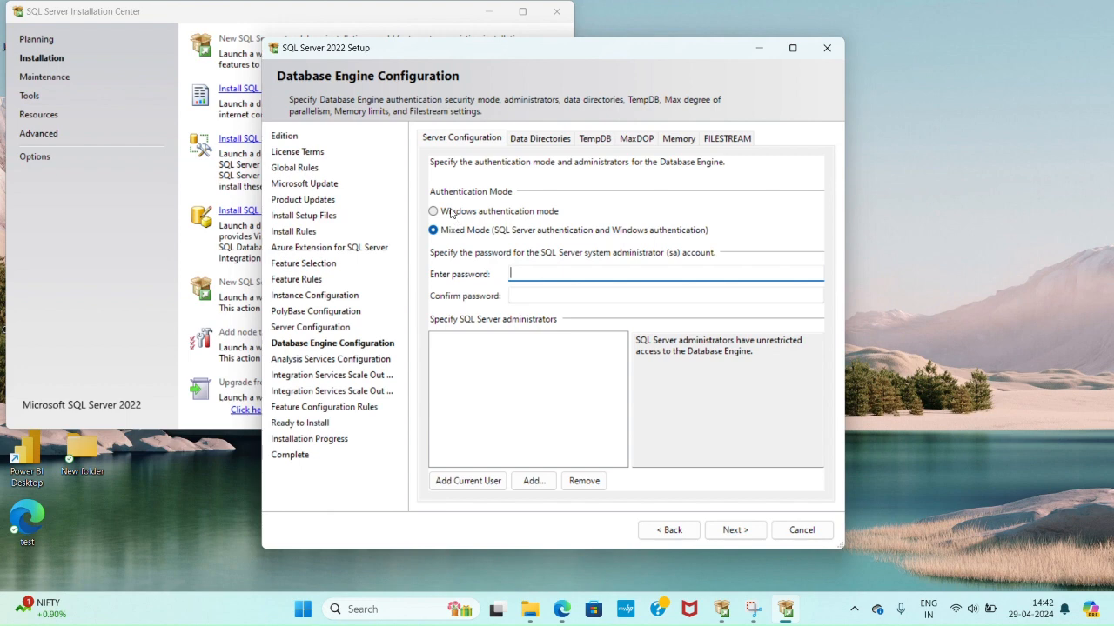
pyautogui.click(508, 214)
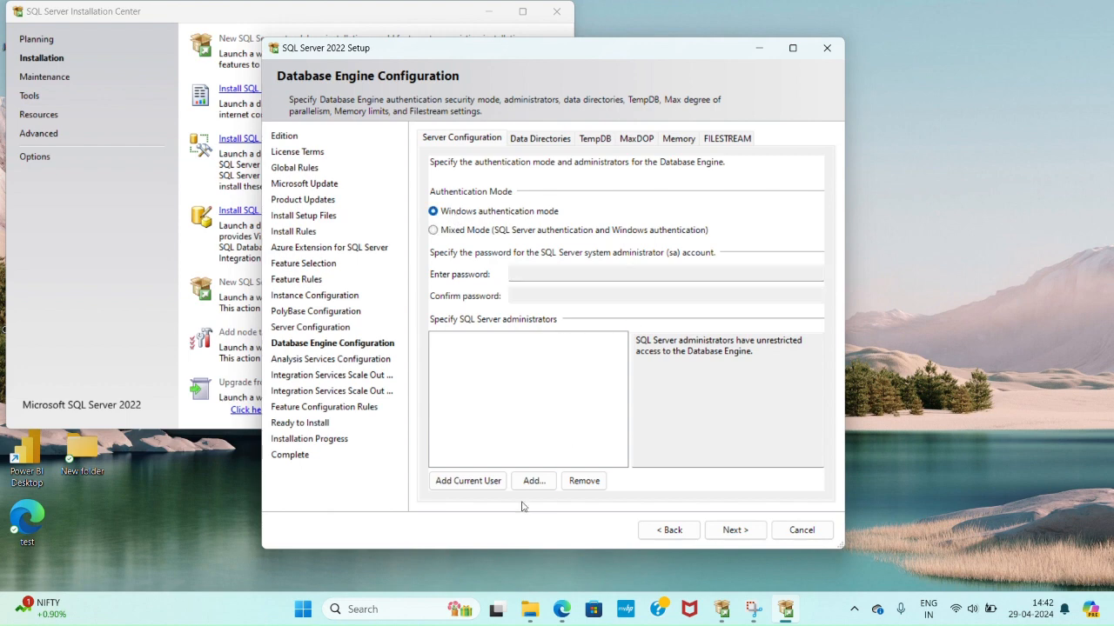
# - Add the current user as administrator for the Database Engine and for Analysis Services in Tabular Mode
pyautogui.click(470, 485)
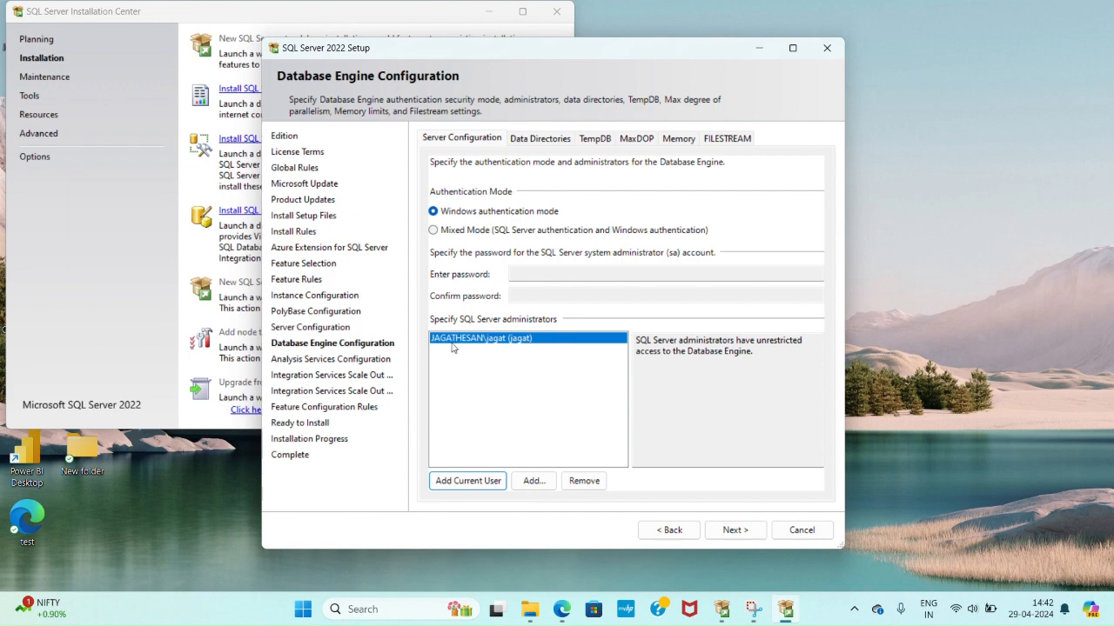
pyautogui.click(732, 531)
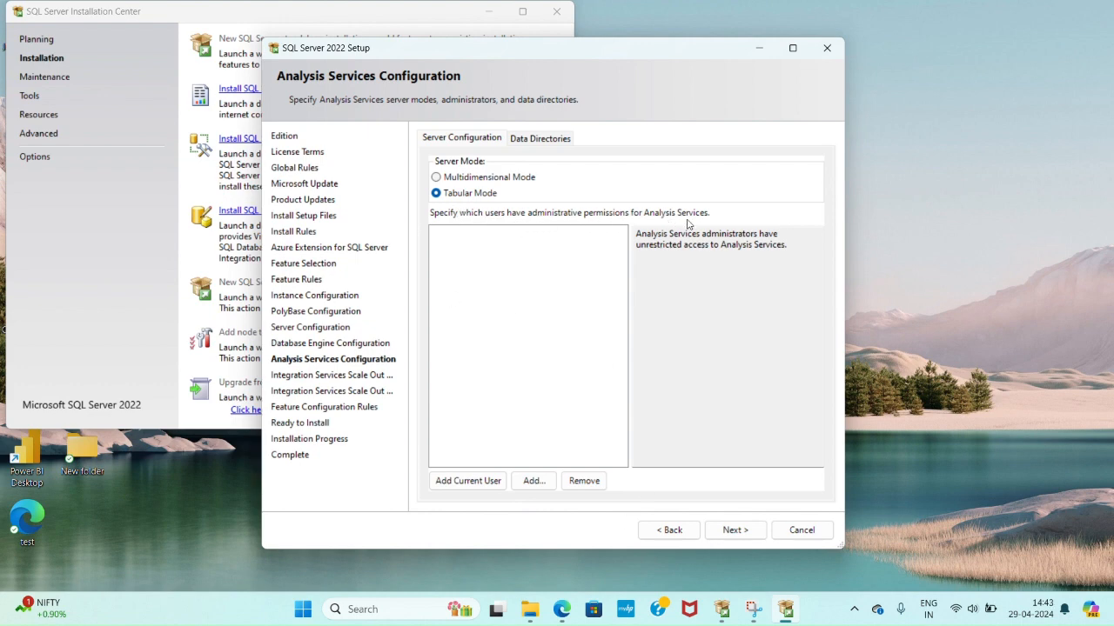
pyautogui.click(480, 483)
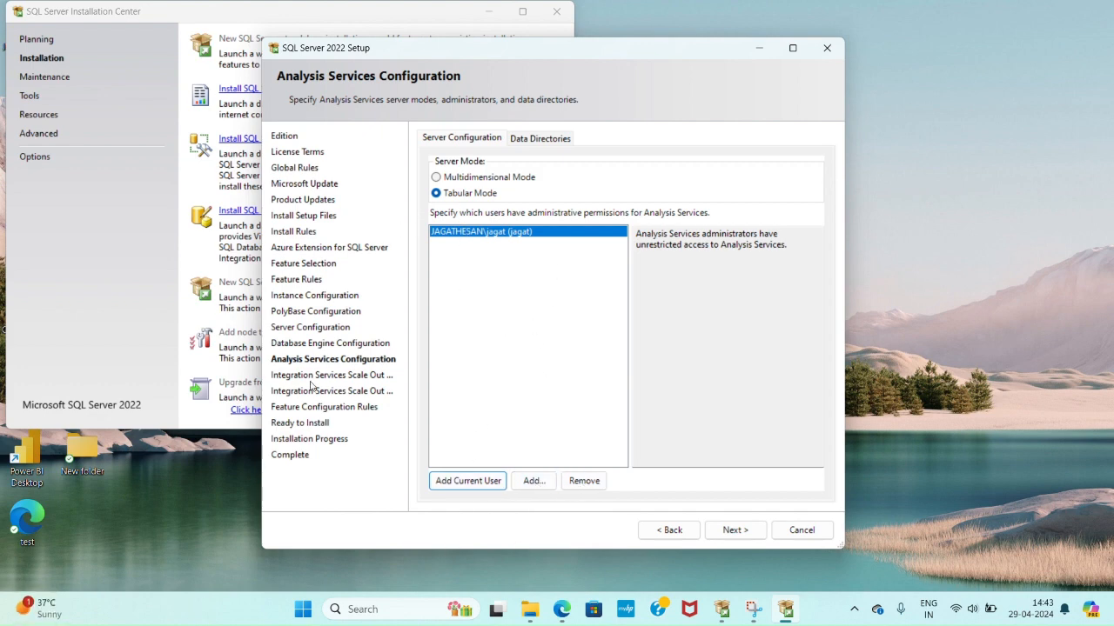
pyautogui.click(725, 532)
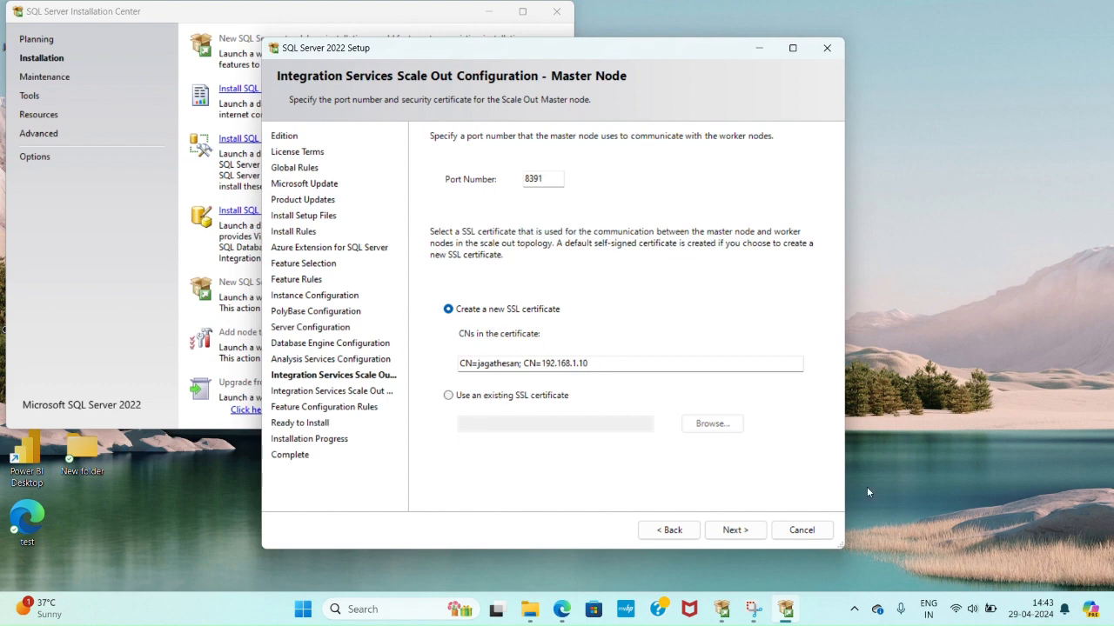
# - Accept the Scale Out defaults with master port 8391 and a new SSL certificate, install SQL Server 2022 and close the completed setup
pyautogui.click(735, 530)
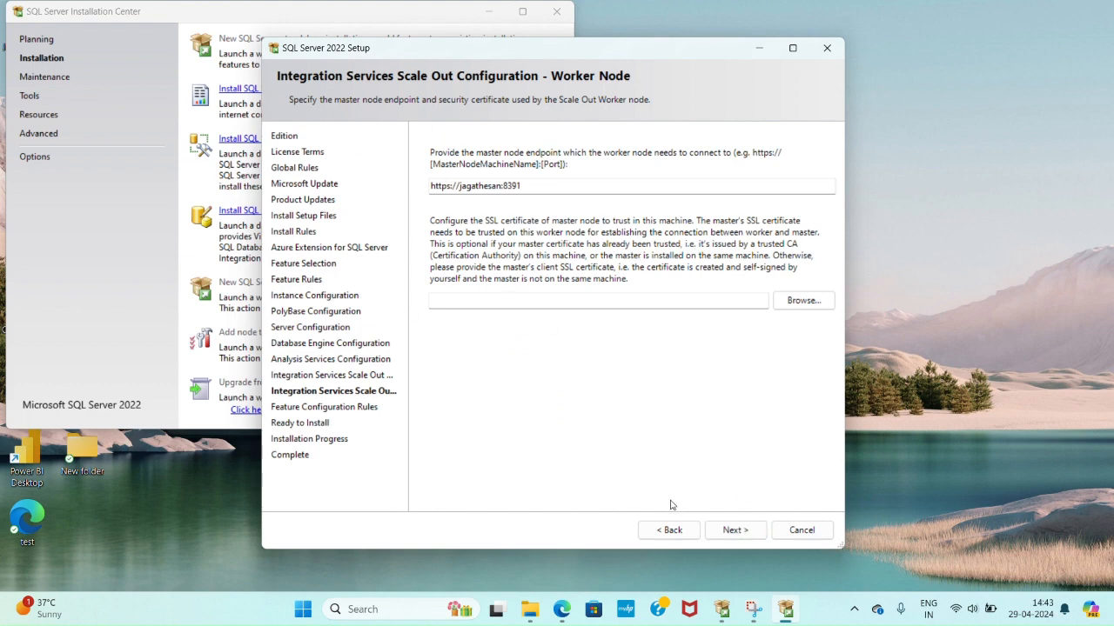
pyautogui.click(731, 530)
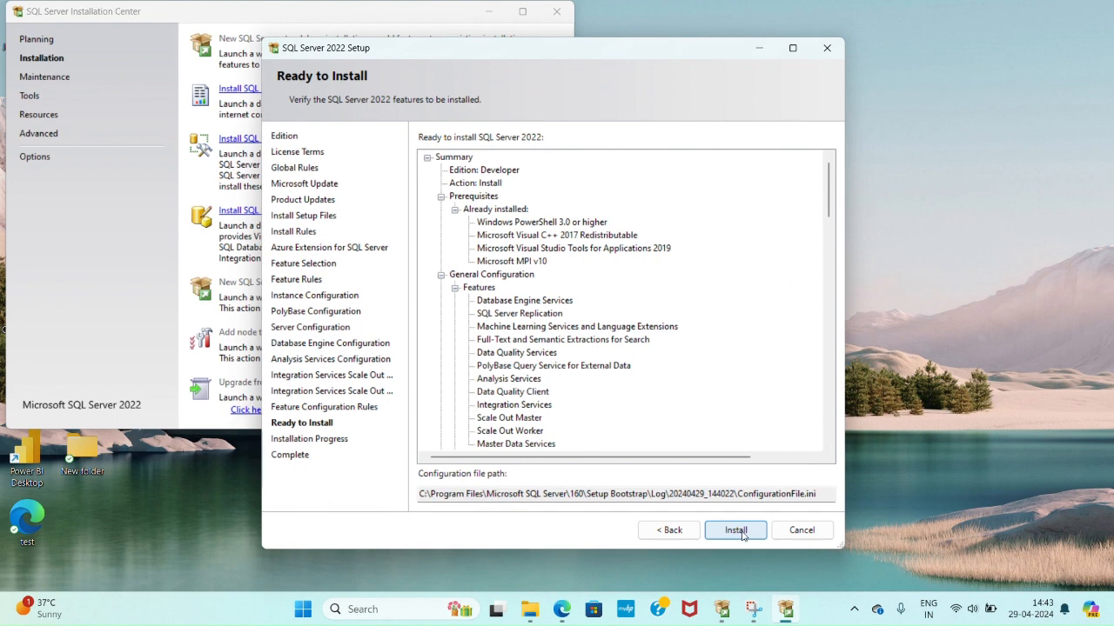
pyautogui.click(742, 532)
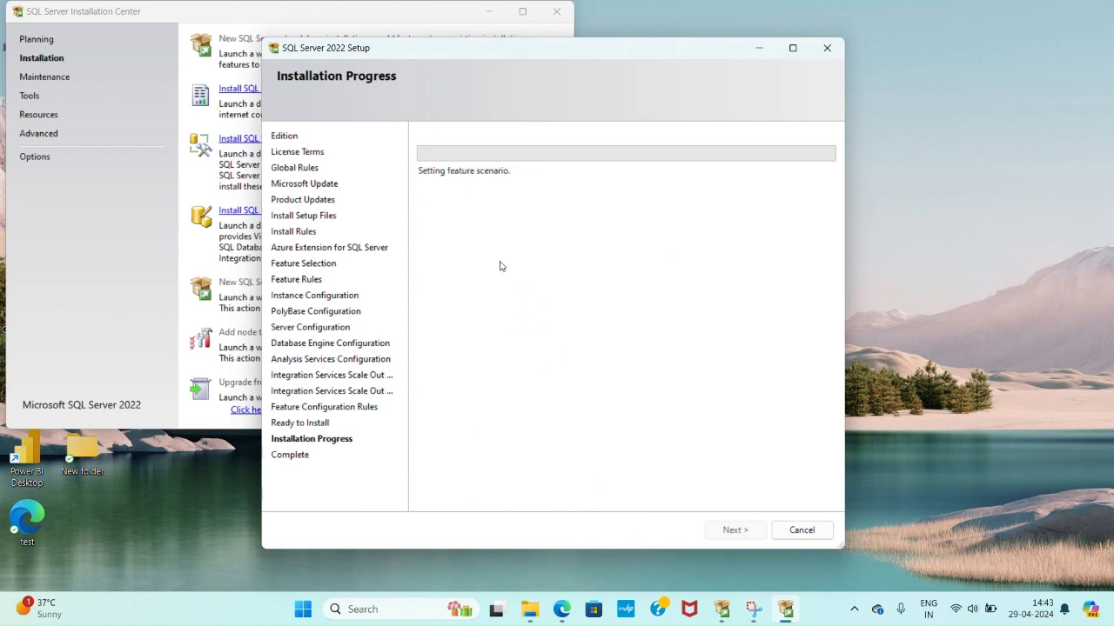
pyautogui.click(482, 27)
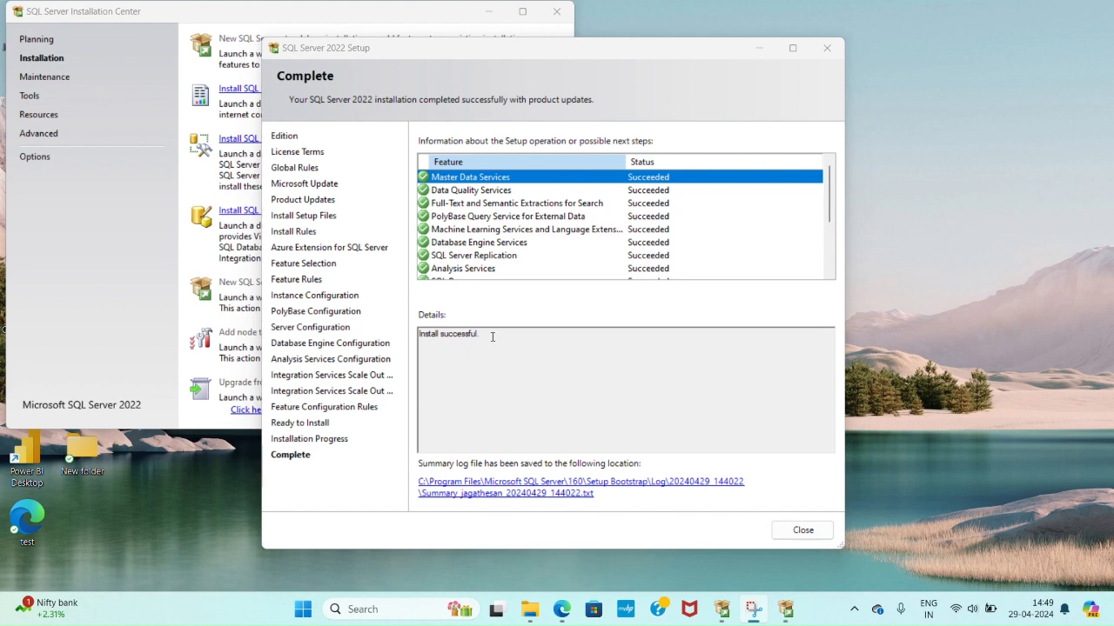
pyautogui.moveTo(479, 338); pyautogui.dragTo(405, 339)
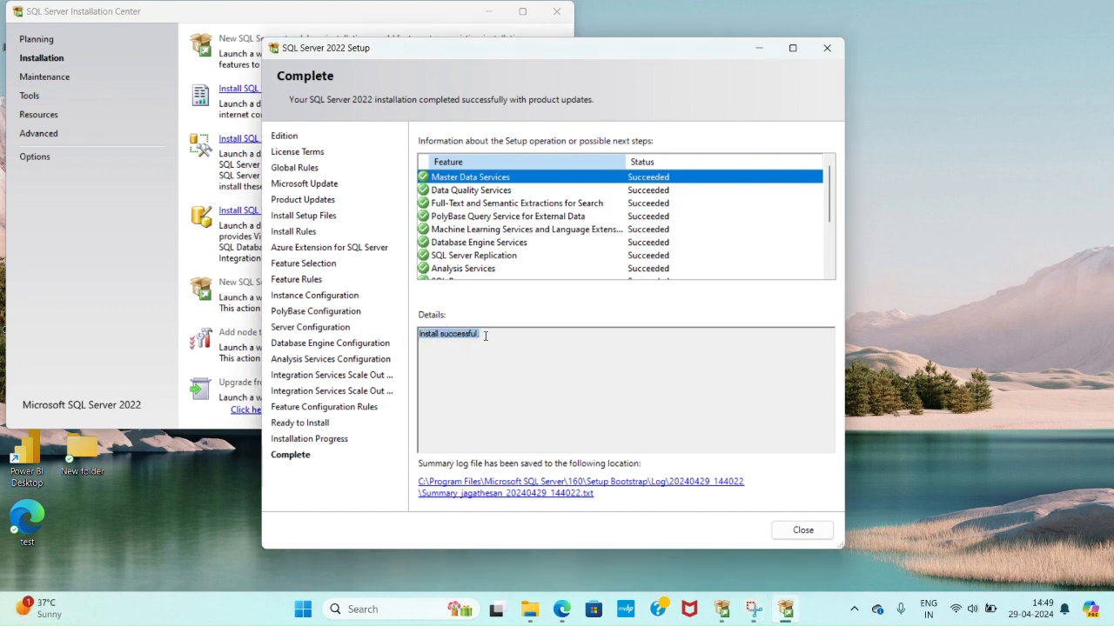
pyautogui.click(803, 530)
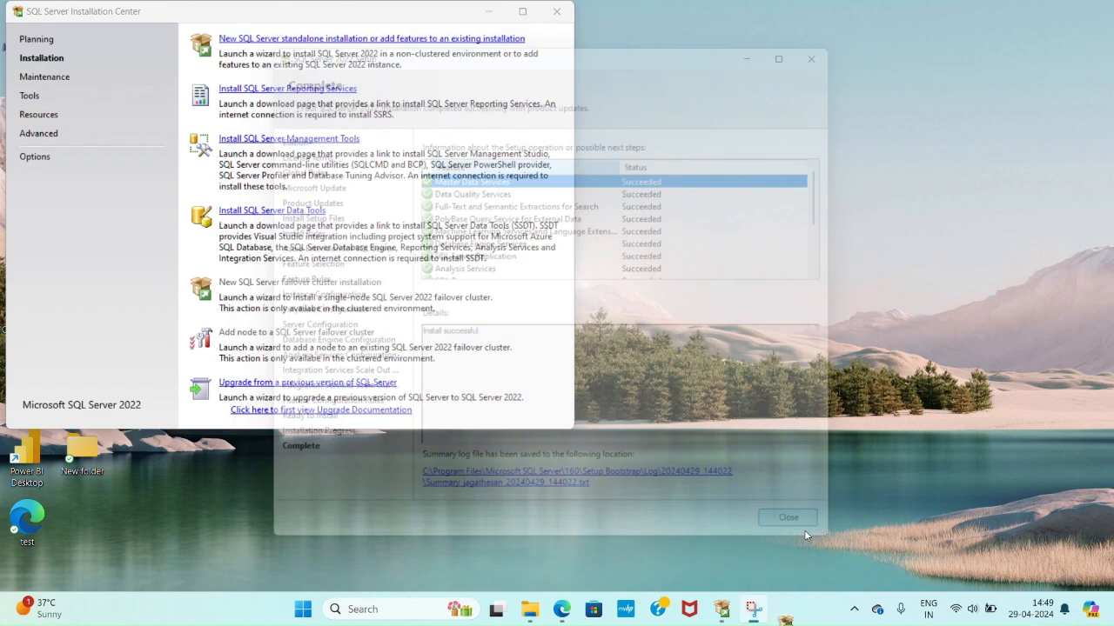
# - Search Windows for "sql", launch SQL Server Management Studio 19 and connect to the local Database Engine with Windows Authentication
pyautogui.click(366, 609)
pyautogui.write('sql')
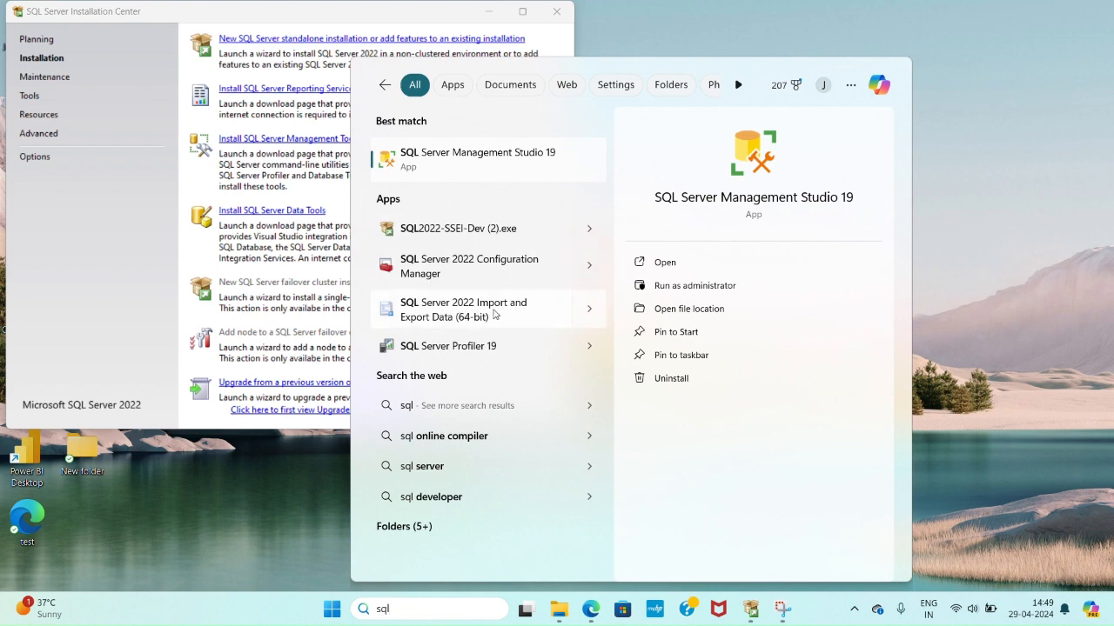
pyautogui.click(455, 158)
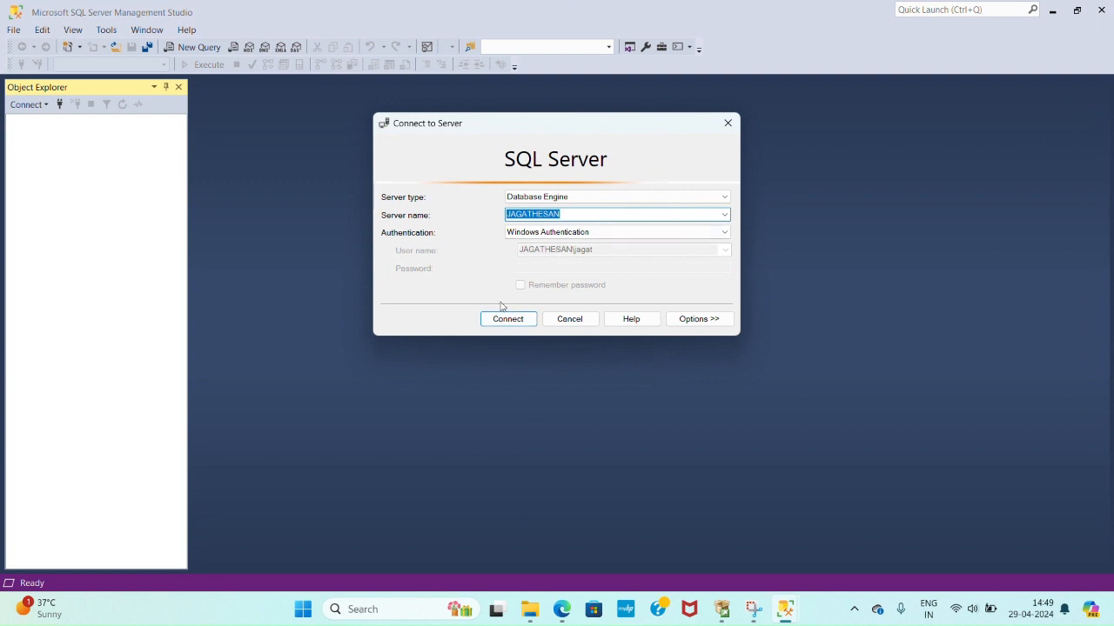
pyautogui.click(508, 320)
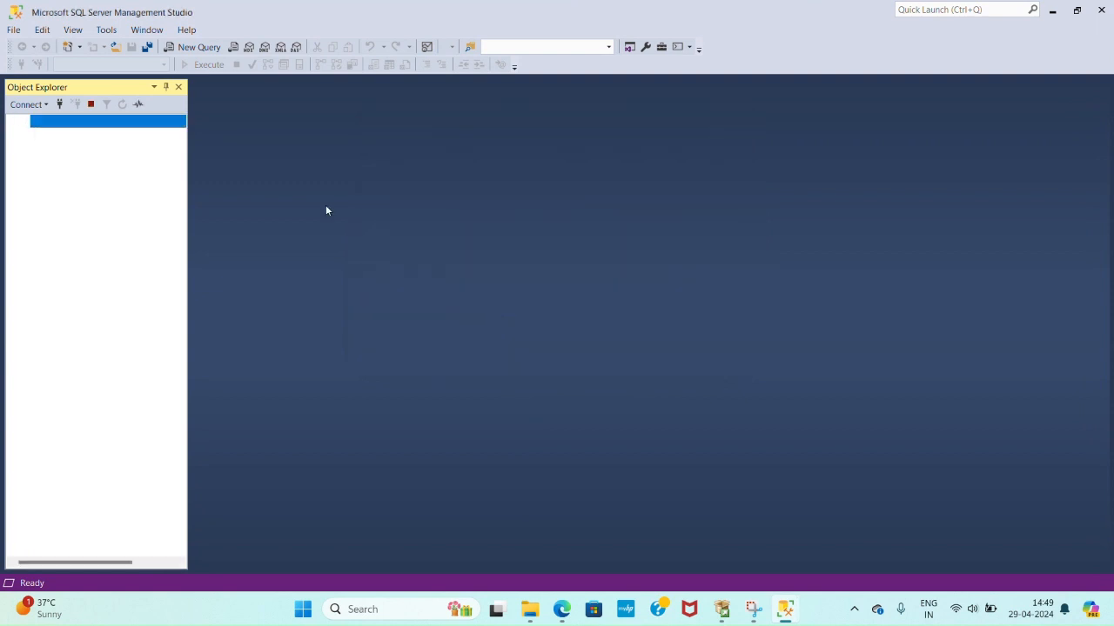